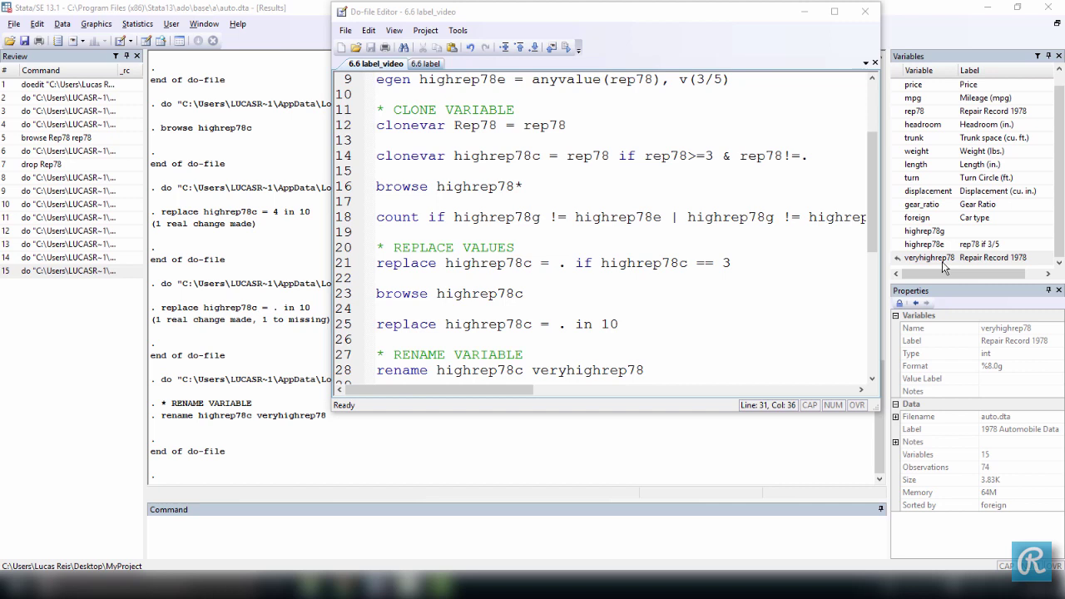
- Scroll the do-file to lines 26–44, down to the drop-variables comment
click(873, 243)
drag(874, 243, 874, 341)
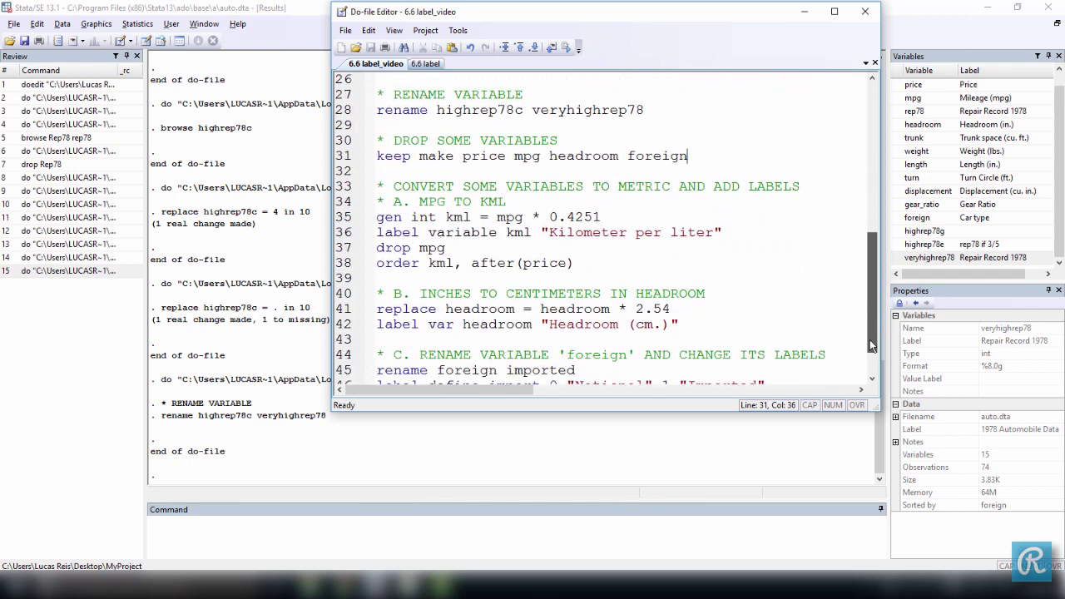
click(378, 141)
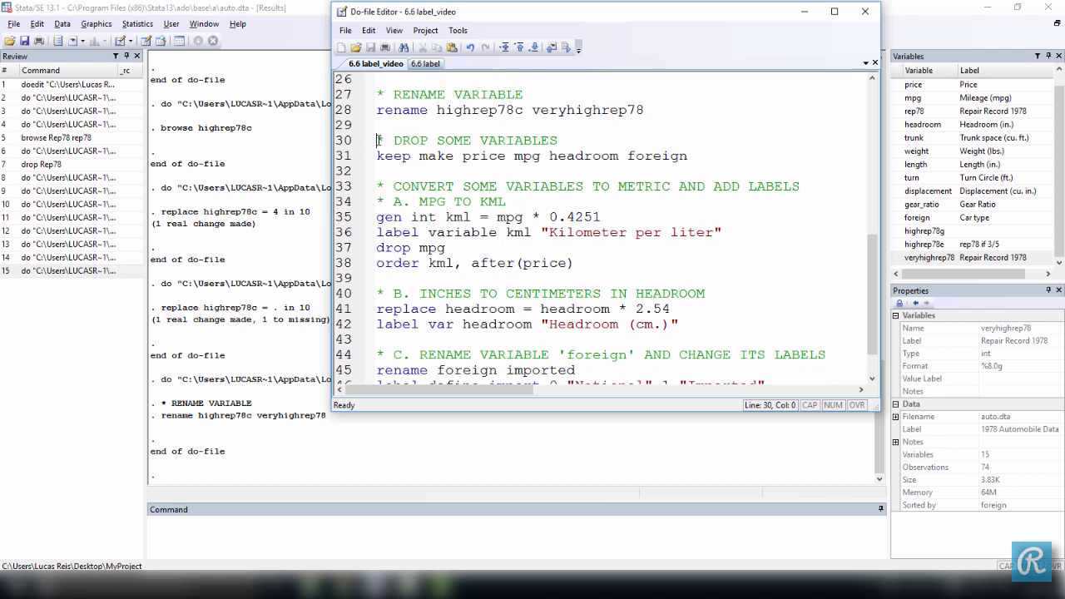
click(425, 65)
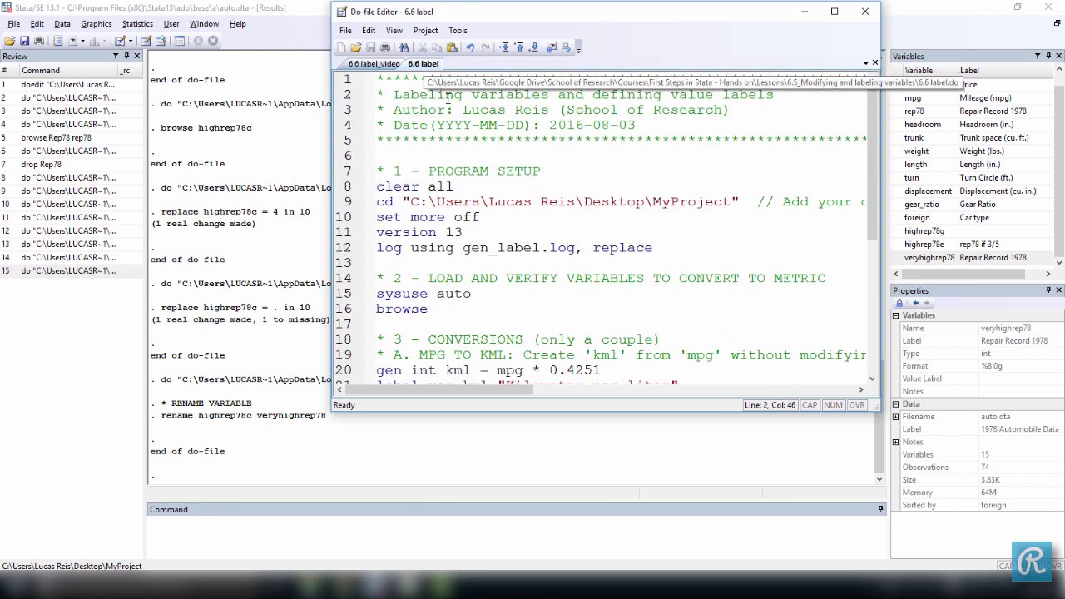
drag(868, 141, 875, 273)
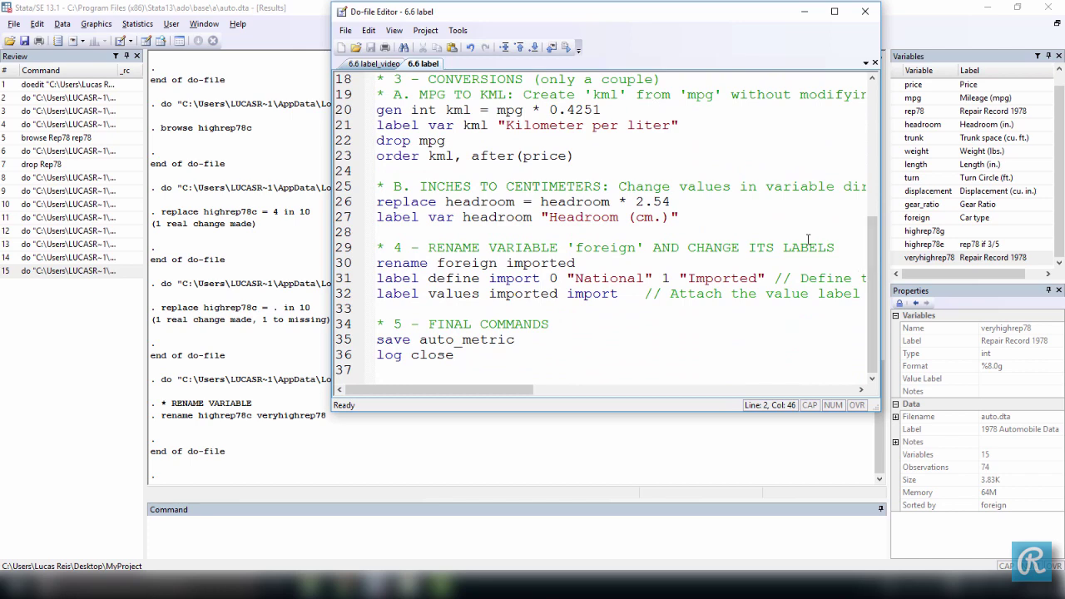
click(398, 70)
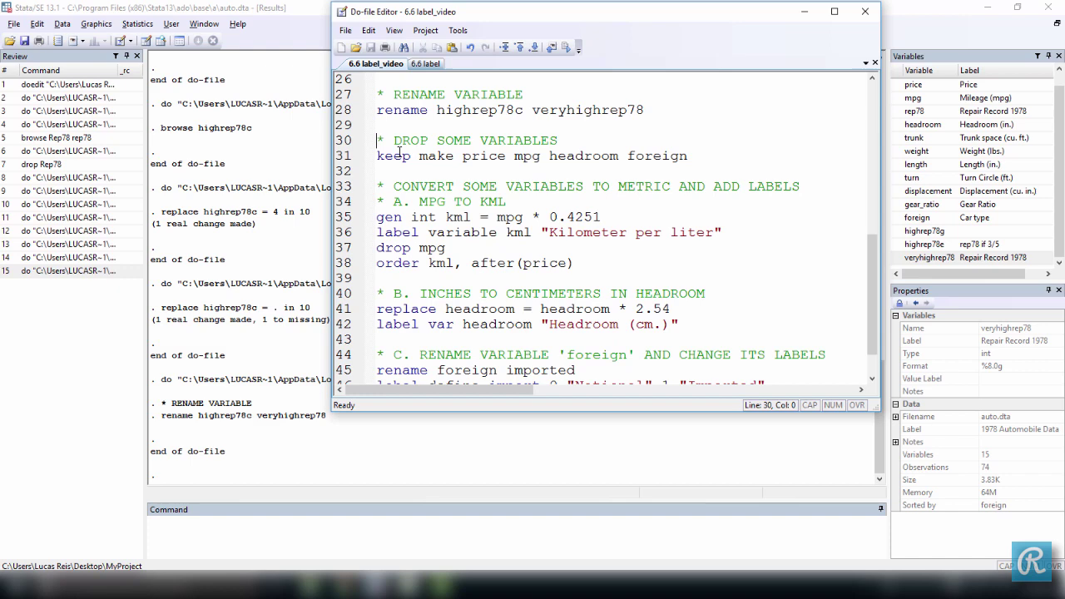
key(alt+Tab)
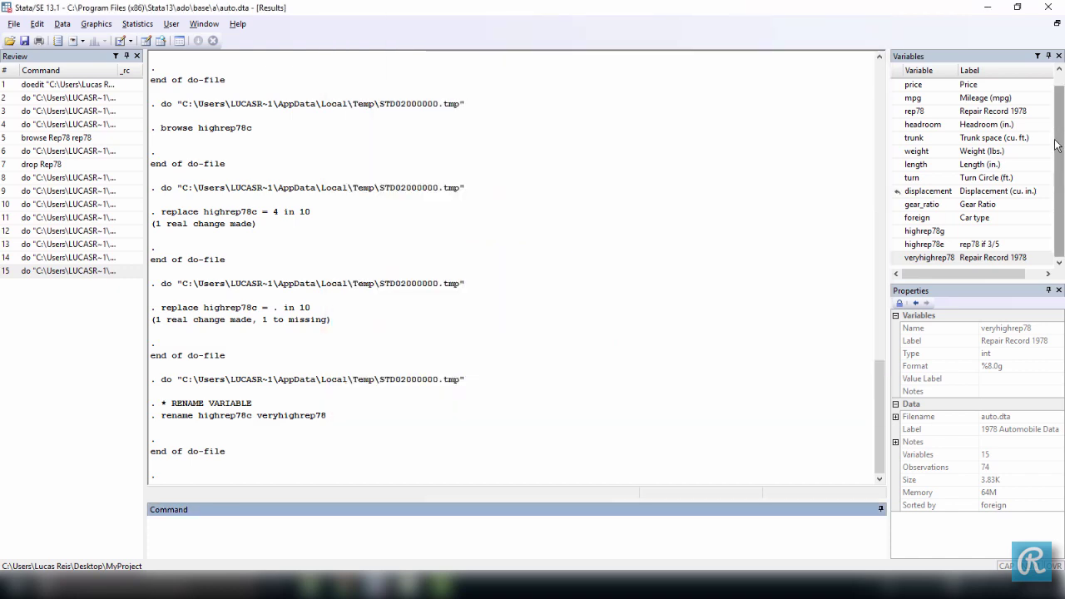
mouse_move(375, 585)
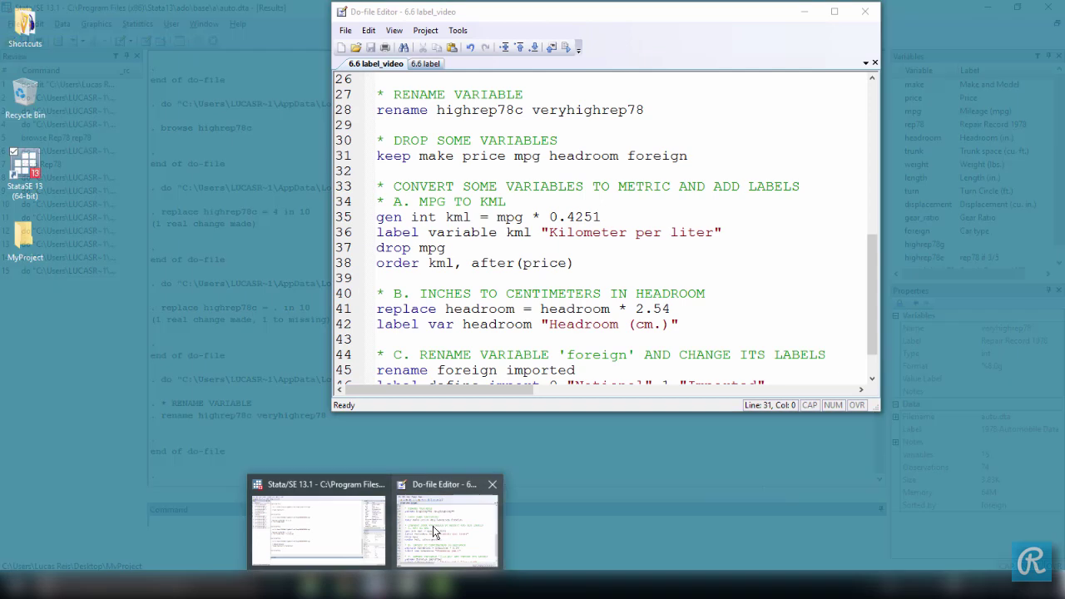
click(433, 526)
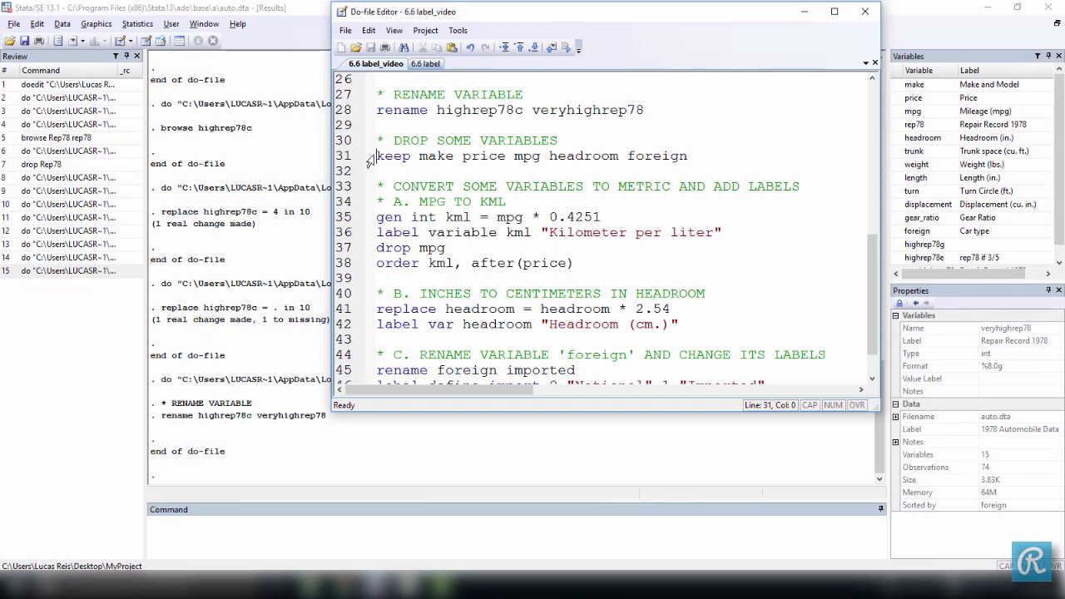
drag(379, 156, 690, 157)
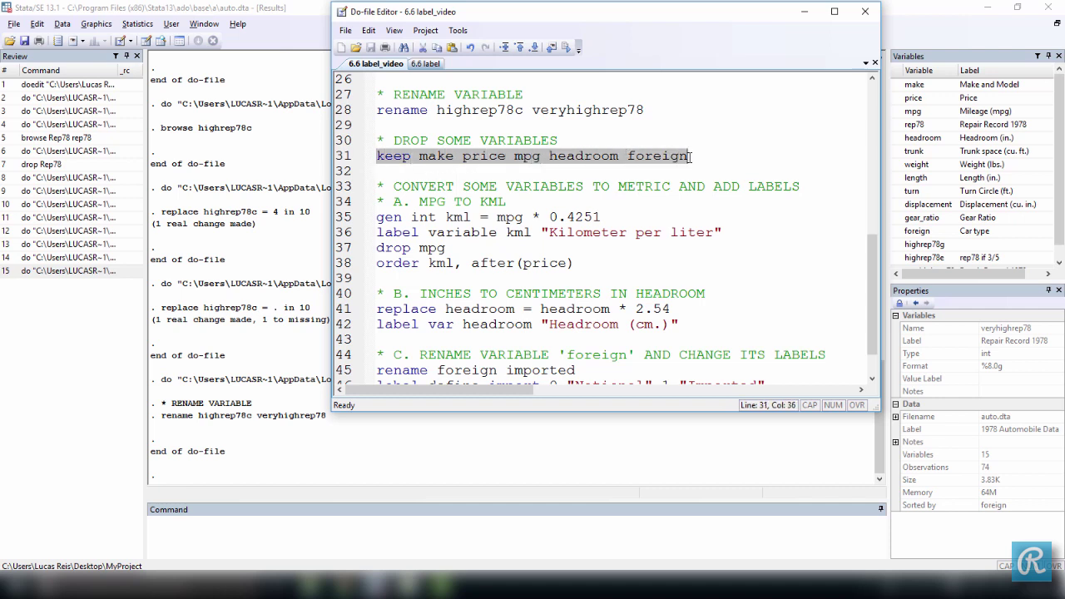
- Run the keep line so only make, price, mpg, headroom and foreign remain
click(566, 48)
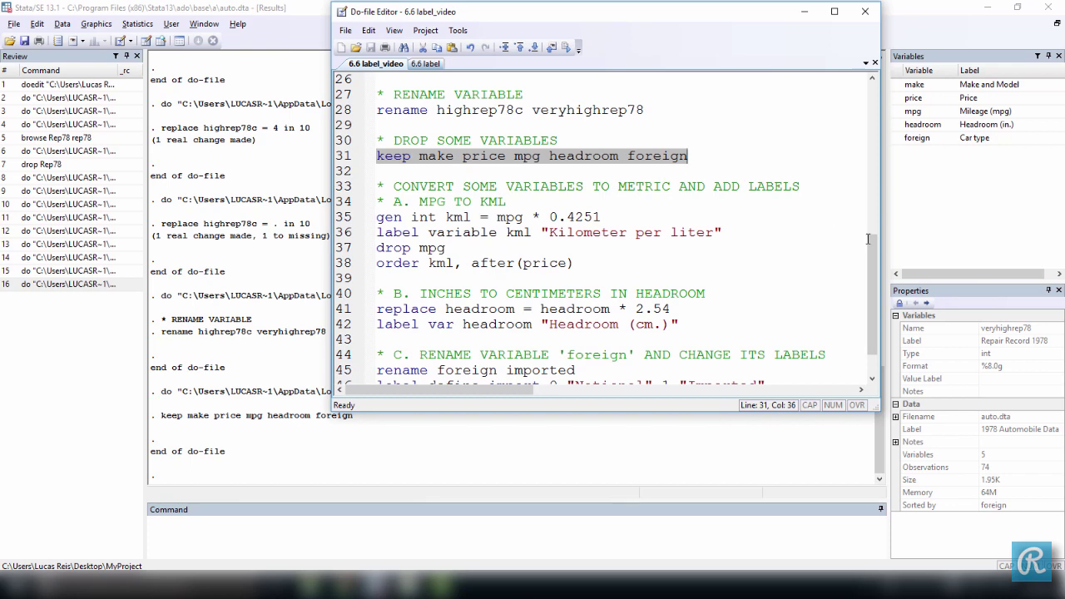
drag(871, 242, 872, 258)
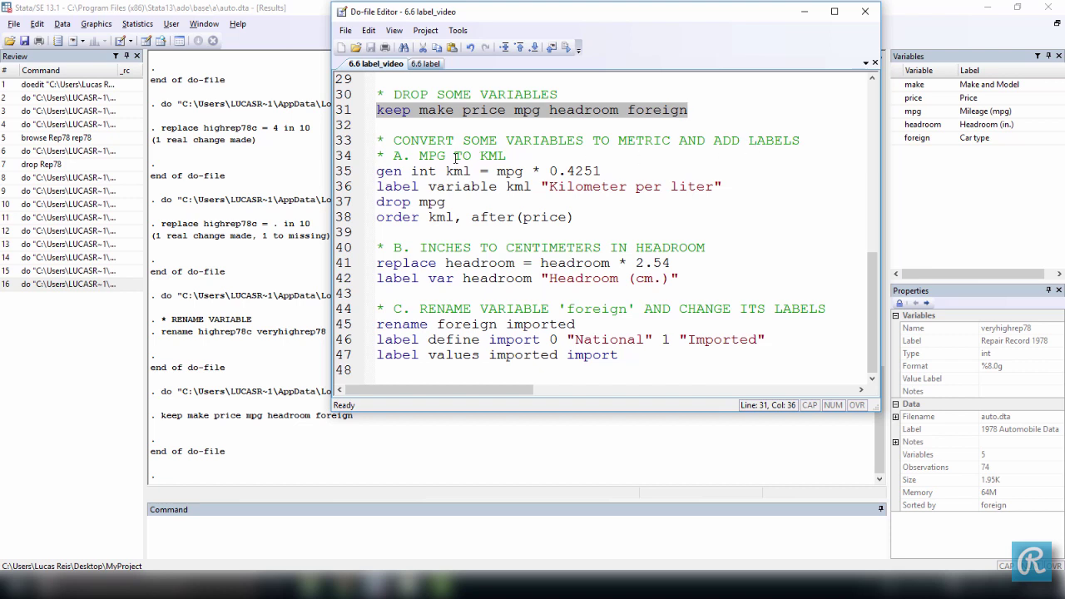
- Run line 35 with Ctrl+D to generate integer kml = mpg * 0.4251
drag(376, 172, 425, 171)
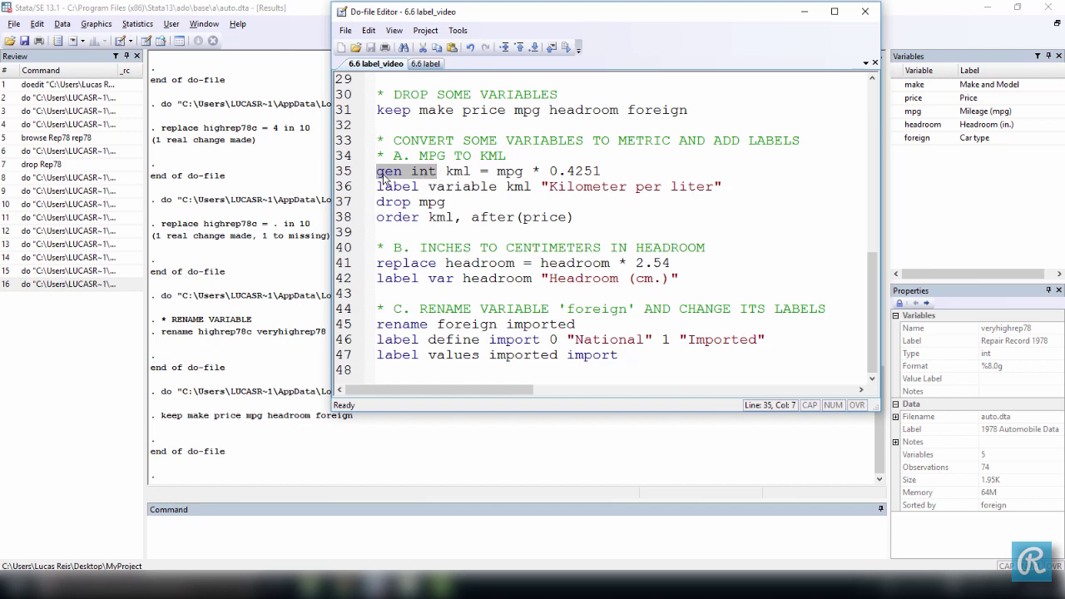
drag(447, 171, 472, 171)
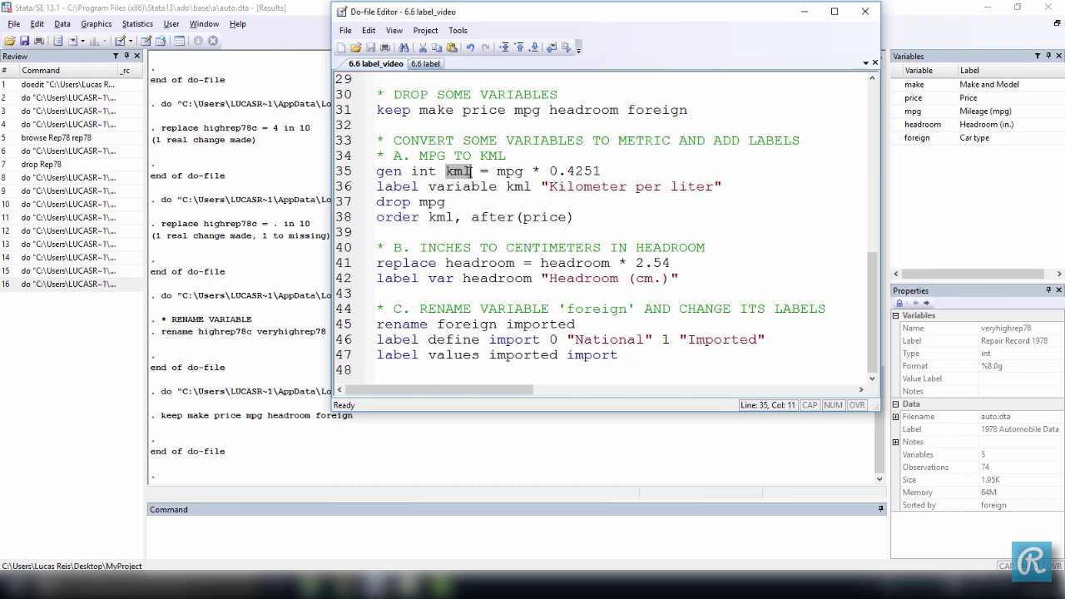
drag(549, 170, 376, 170)
click(602, 171)
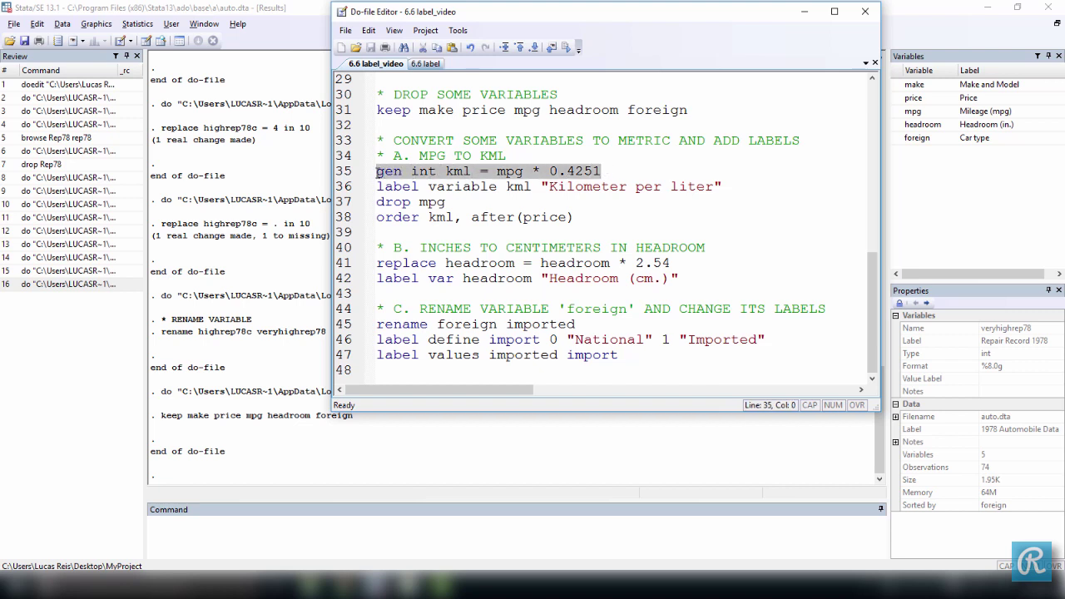
key(ctrl+d)
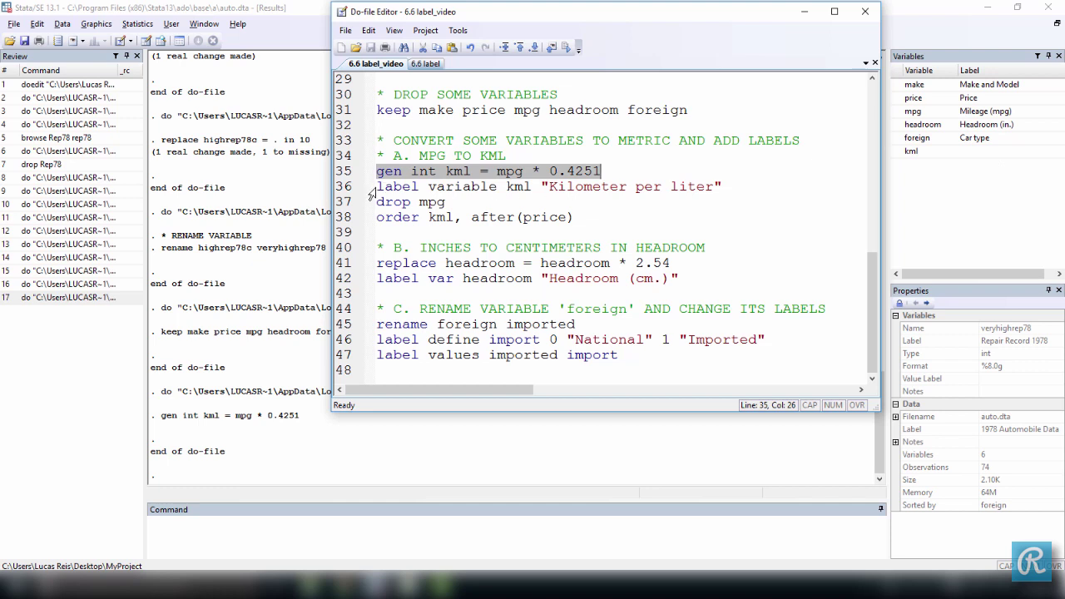
- Select line 36, which labels kml 'Kilometer per liter'
drag(376, 186, 529, 188)
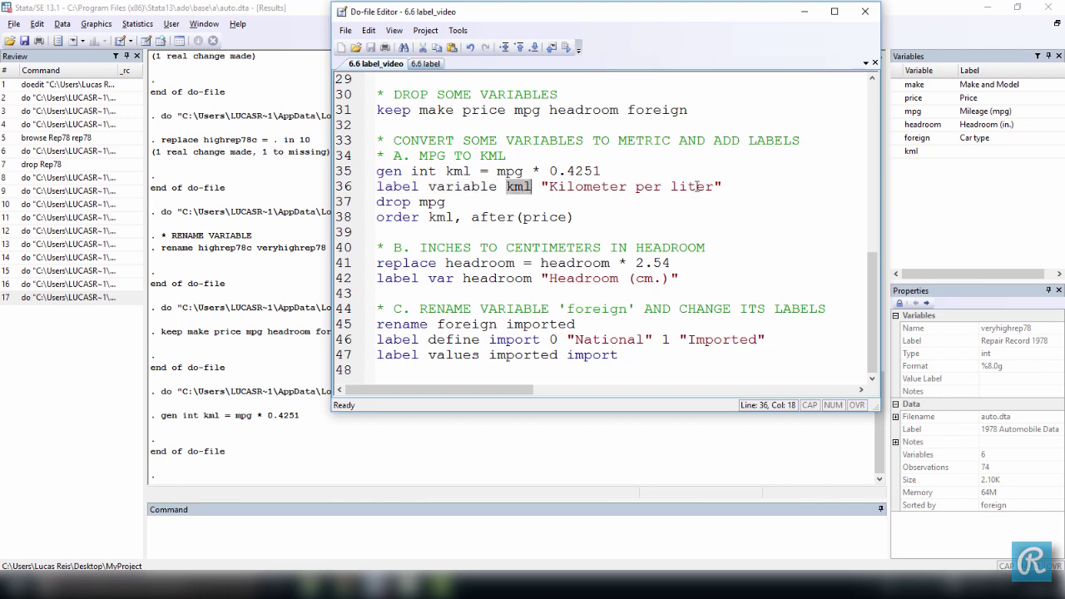
drag(724, 188, 543, 187)
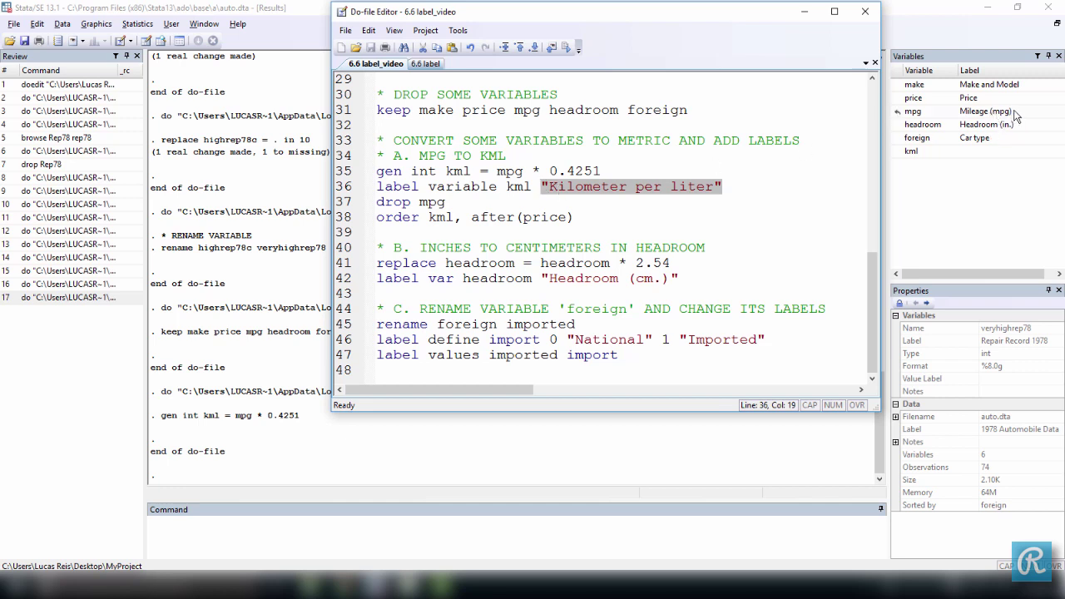
click(549, 186)
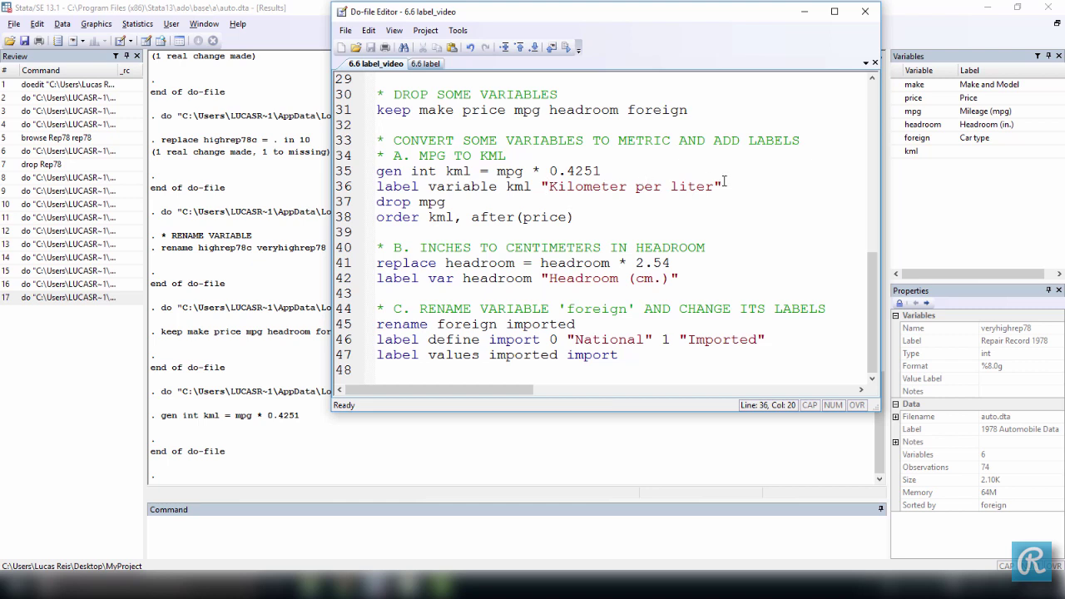
drag(722, 186, 371, 193)
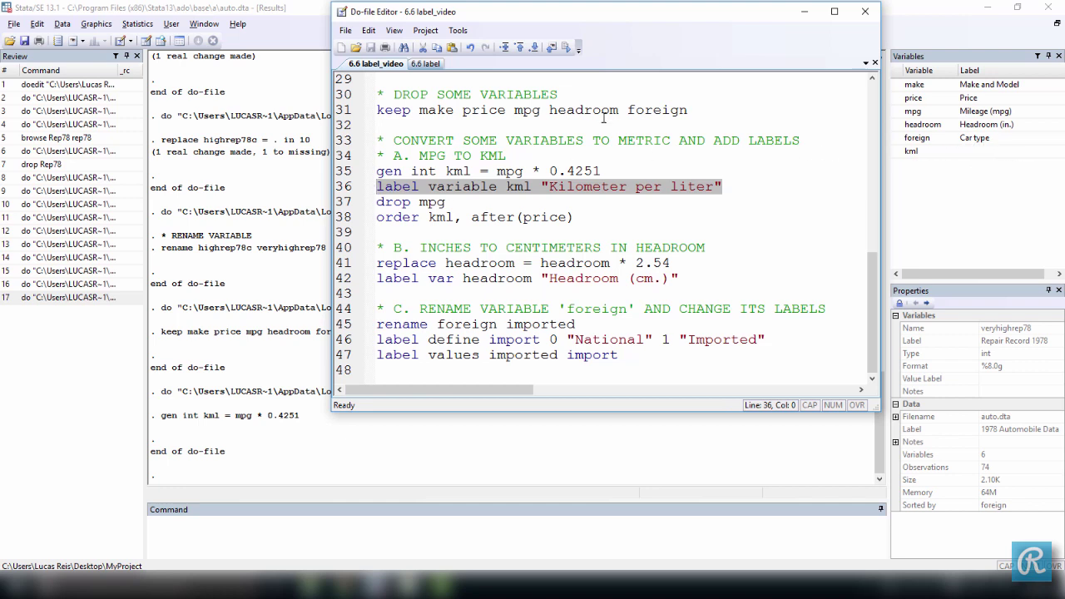
- Label kml 'Kilometer per liter', then shorten 'variable' to 'var' on line 36
click(566, 48)
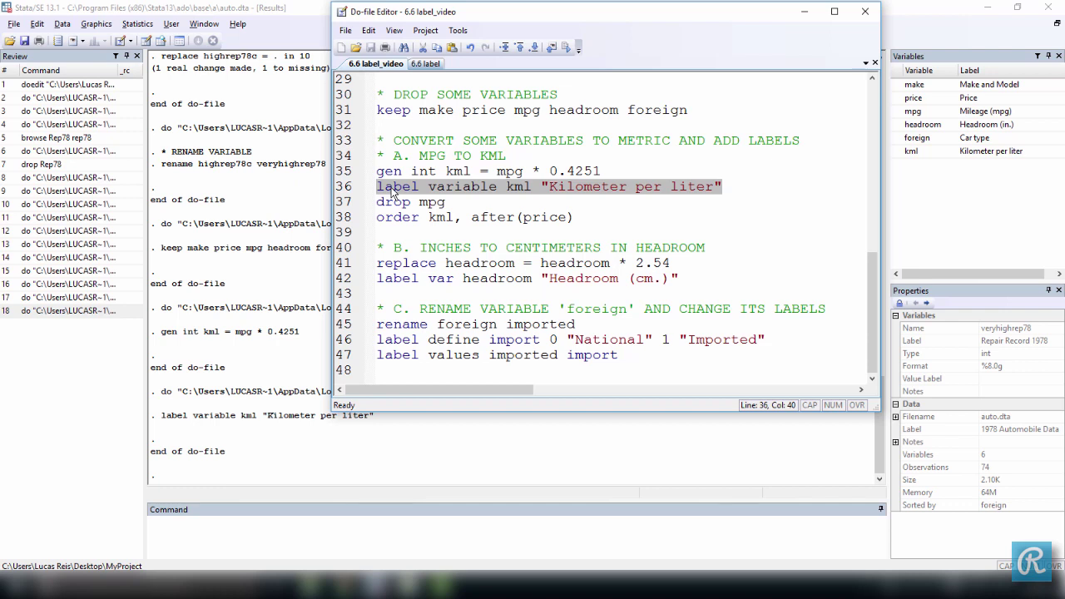
click(446, 187)
drag(459, 188, 497, 193)
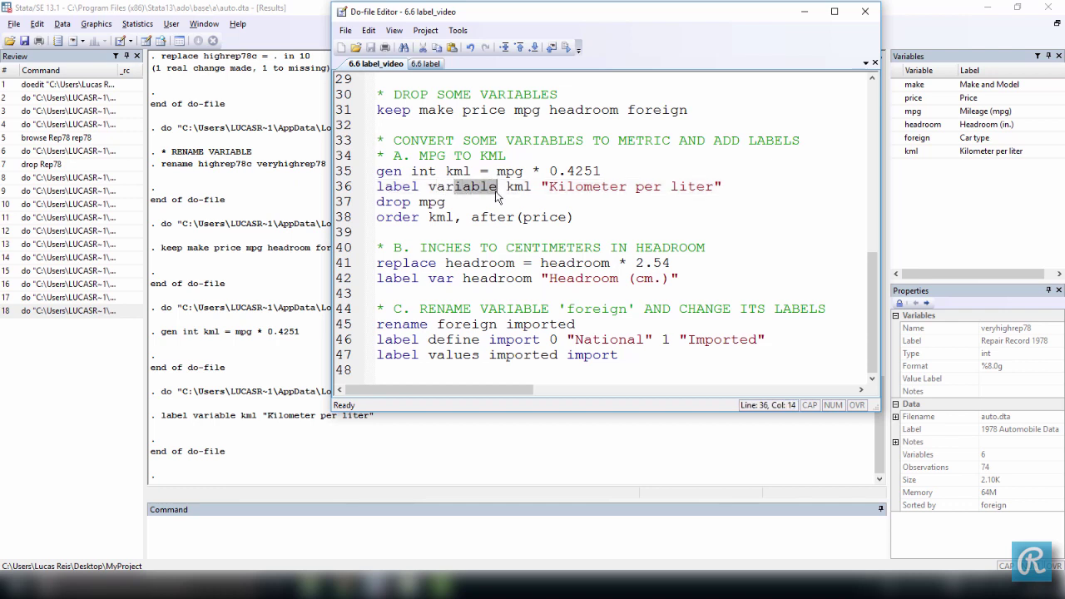
key(BackSpace)
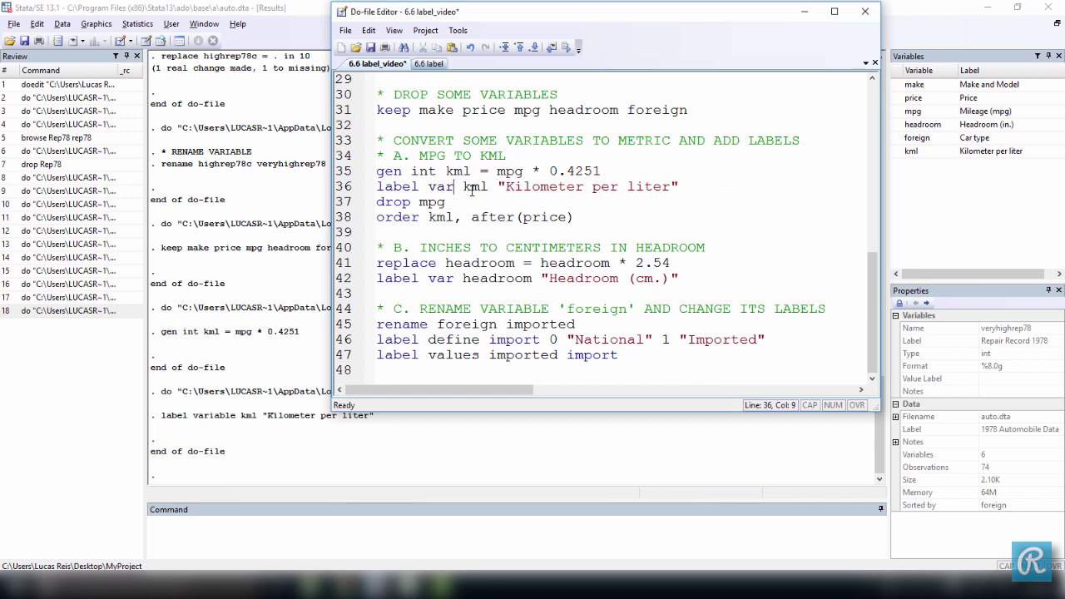
- Select the drop mpg command on the next line
drag(498, 187, 681, 188)
click(519, 203)
drag(455, 202, 378, 204)
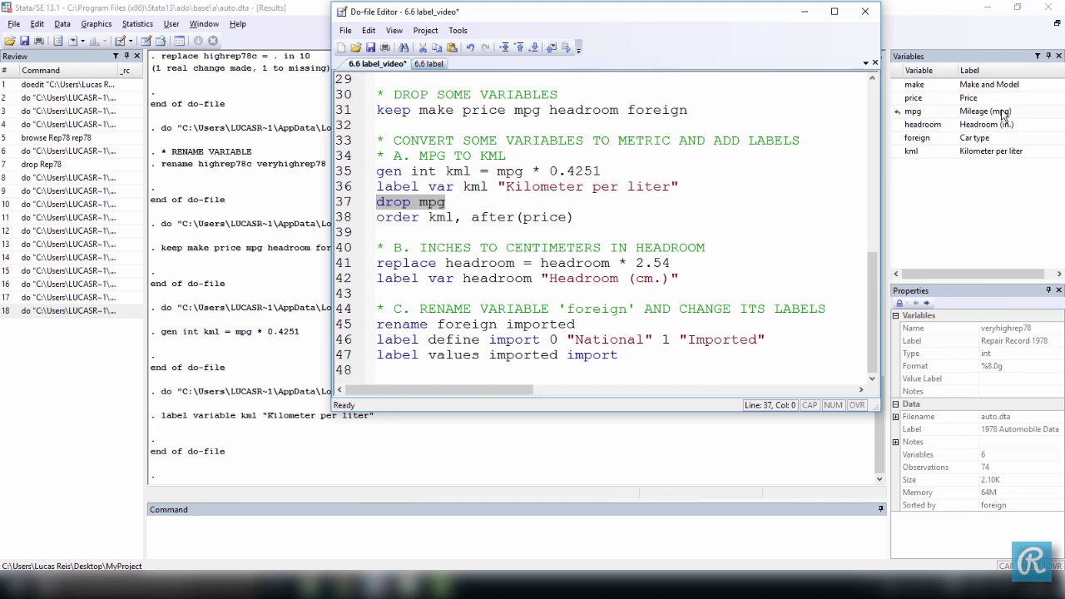
- Run drop mpg, then run order kml, after(price)
click(565, 48)
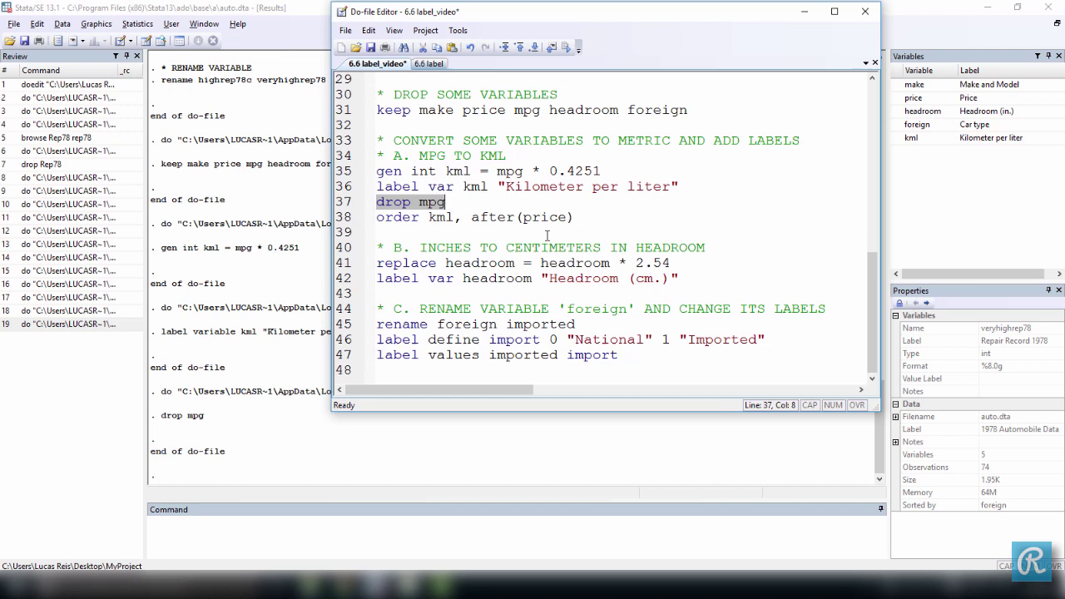
drag(379, 218, 578, 216)
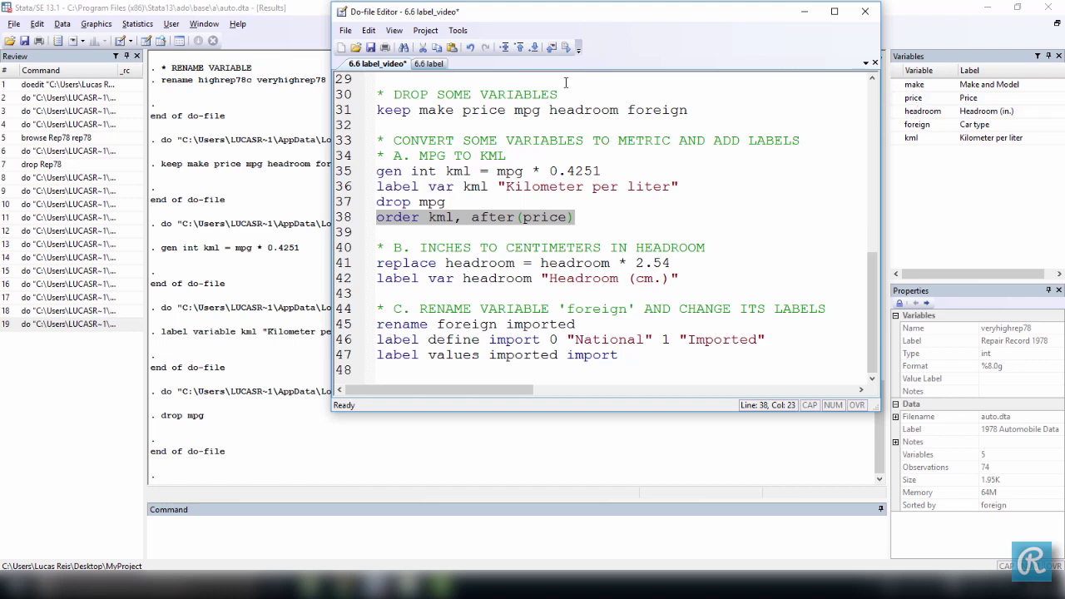
click(566, 48)
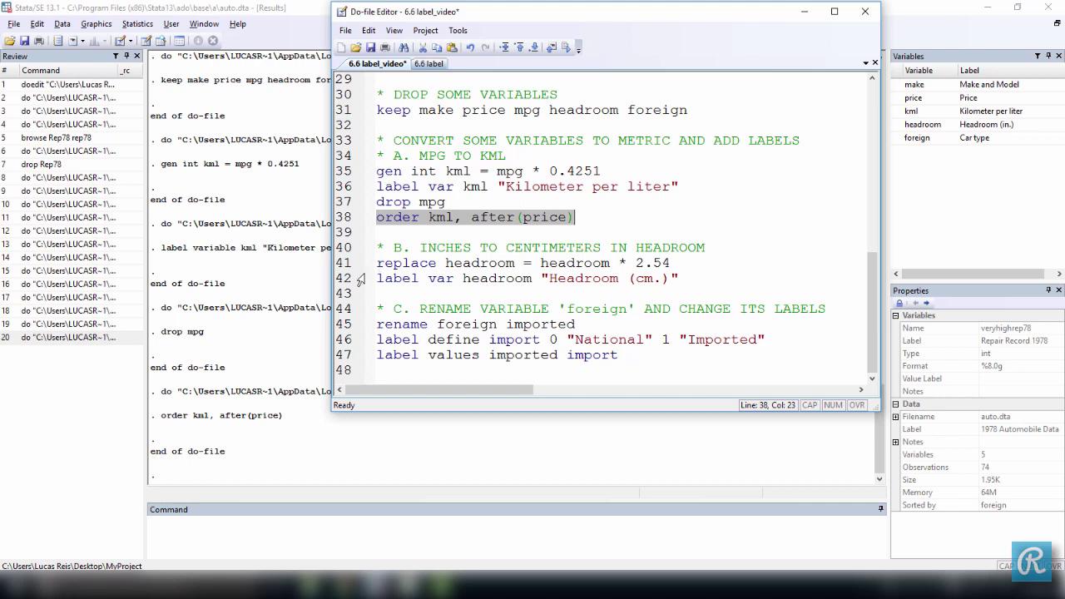
- Select only line 41, replace headroom = headroom * 2.54
drag(377, 263, 675, 263)
click(538, 263)
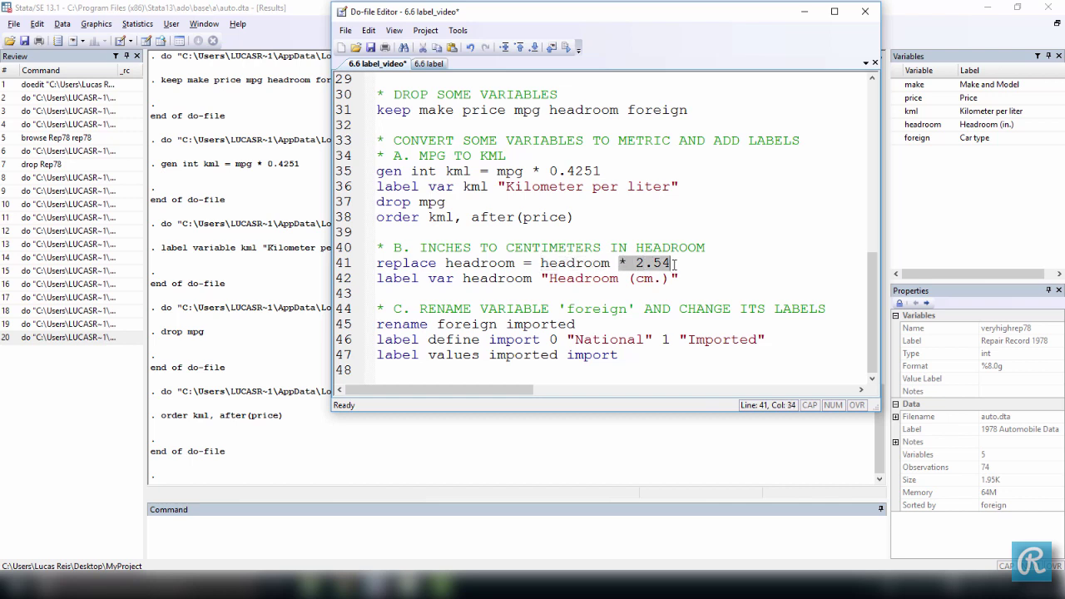
click(656, 263)
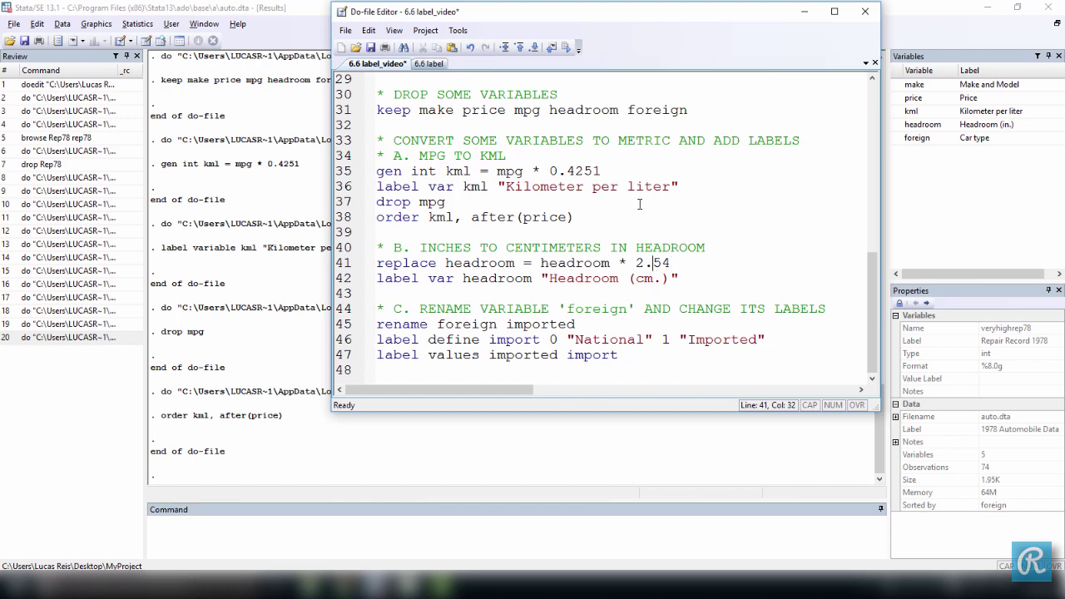
drag(601, 171, 376, 171)
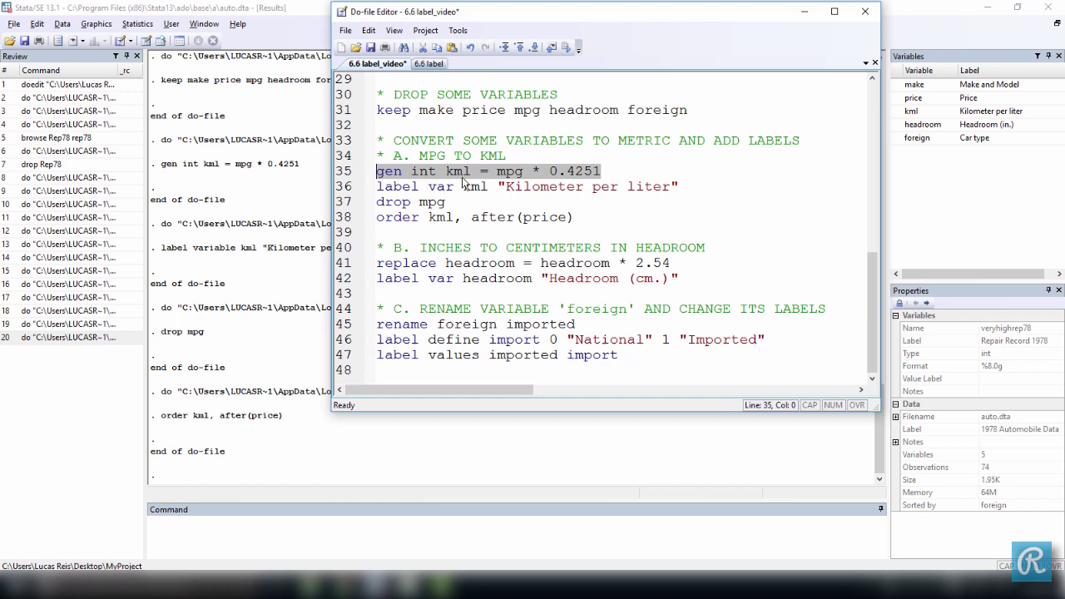
drag(376, 263, 680, 263)
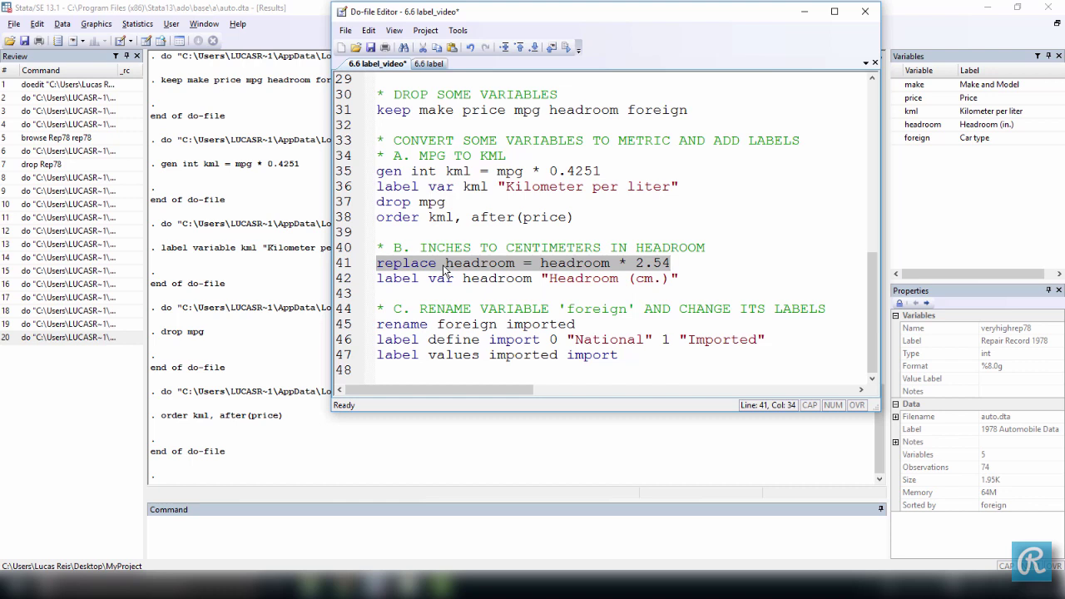
- Run the headroom * 2.54 conversion and confirm the 74 real changes
click(566, 51)
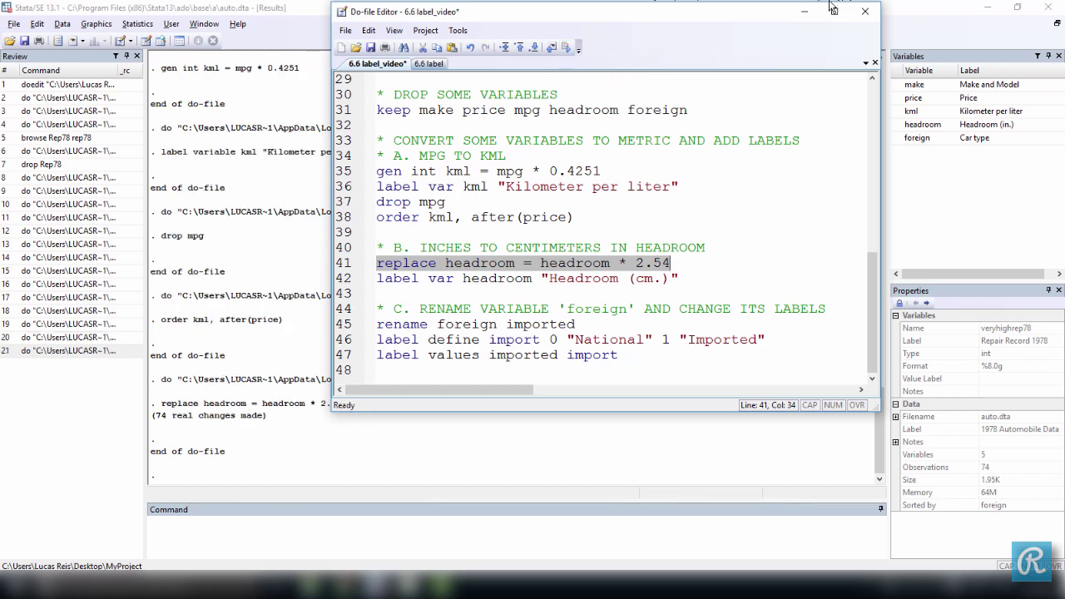
click(804, 10)
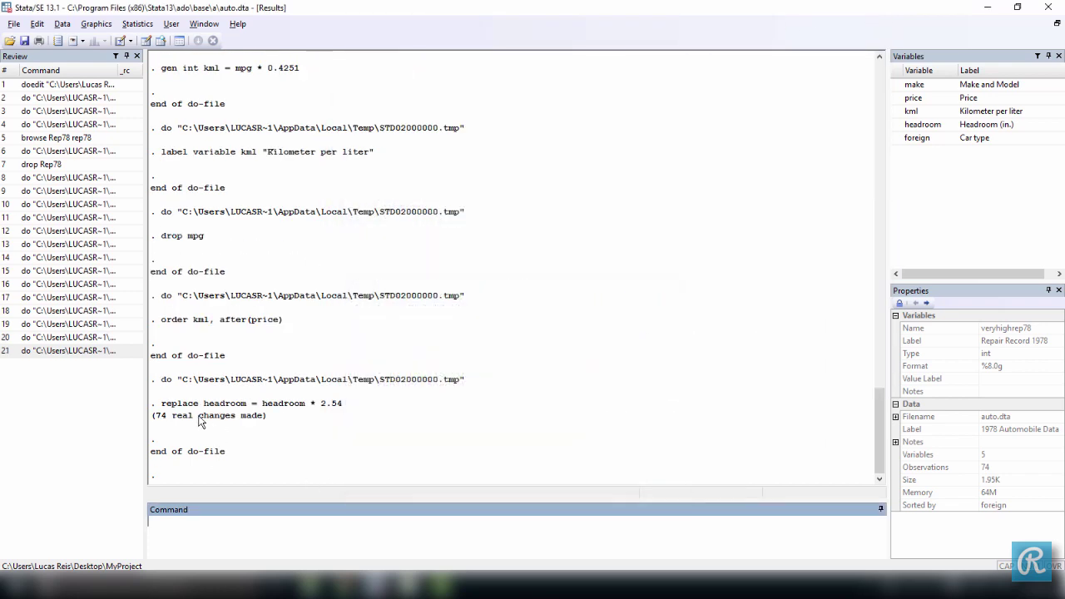
drag(156, 420, 261, 421)
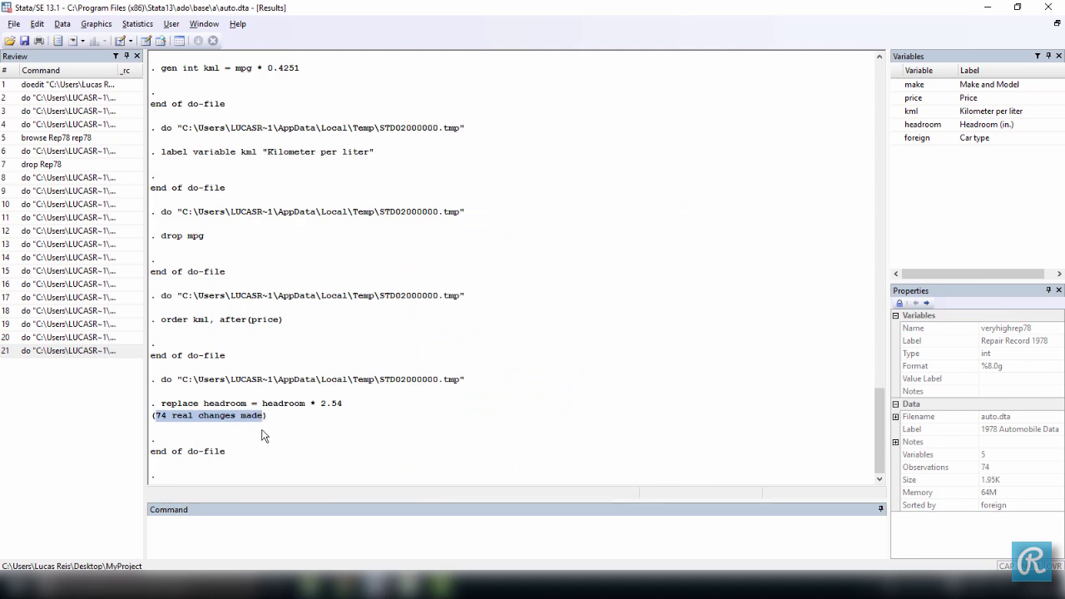
- Check the new values with 'browse headroom', then return to the do-file
click(280, 522)
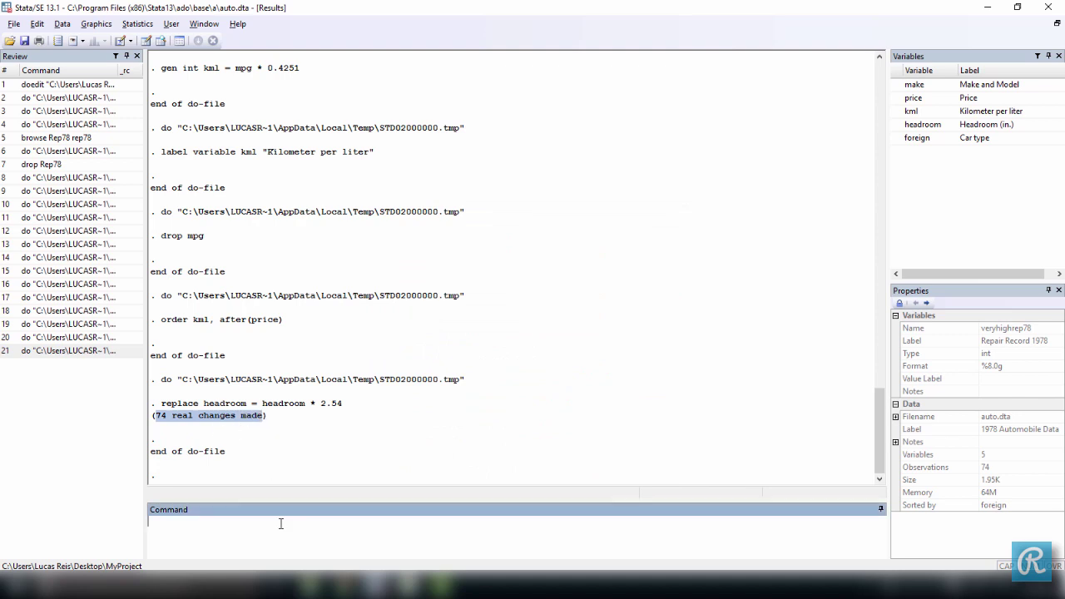
text(browse headroom)
key(Return)
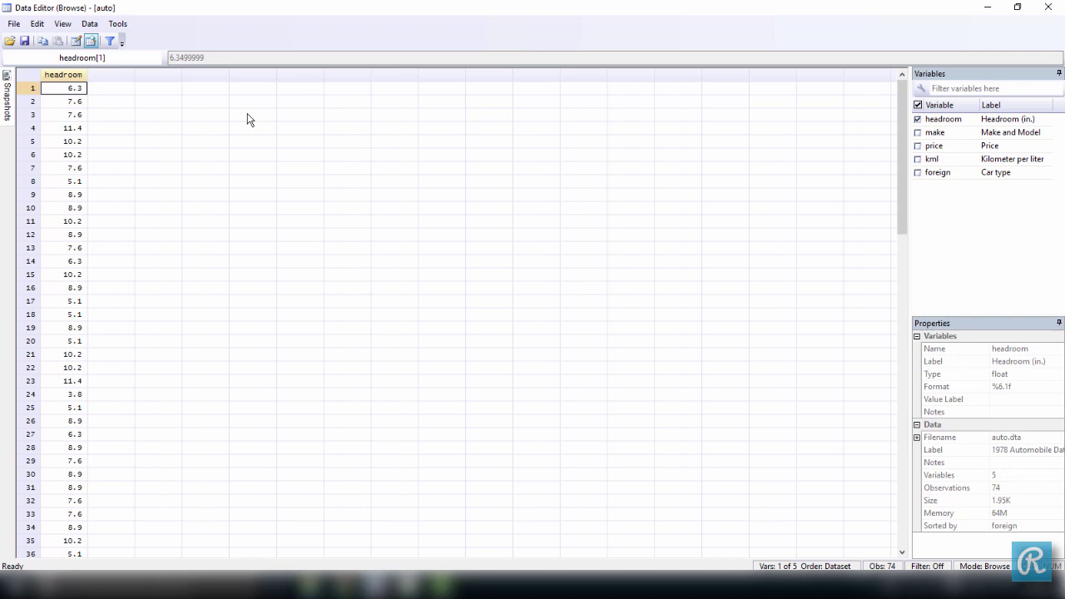
click(1047, 7)
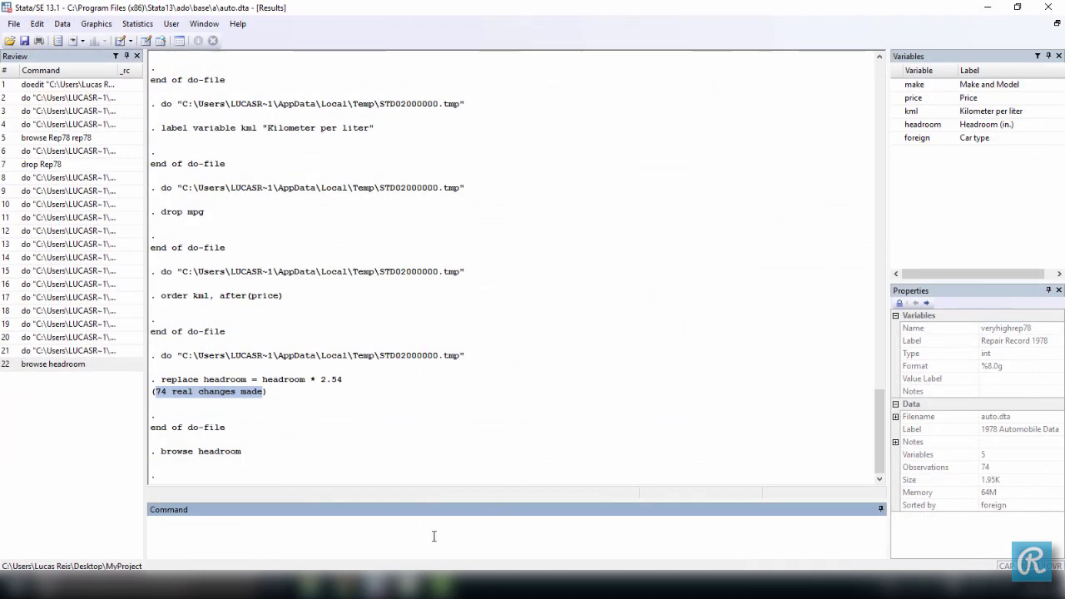
mouse_move(396, 580)
click(472, 511)
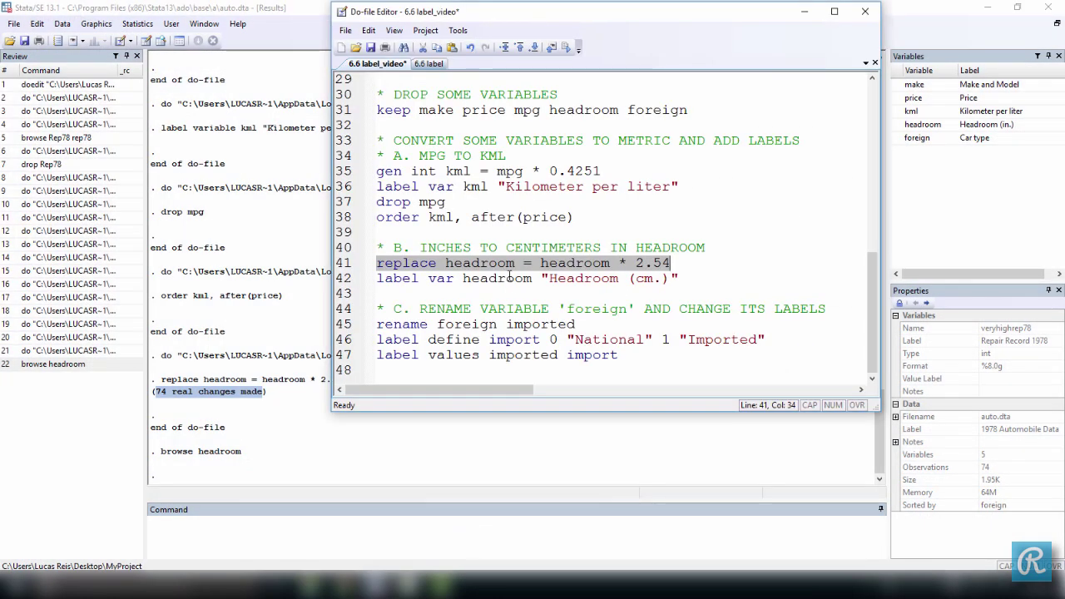
- Run line 42, label var headroom "Headroom (cm.)"
click(494, 293)
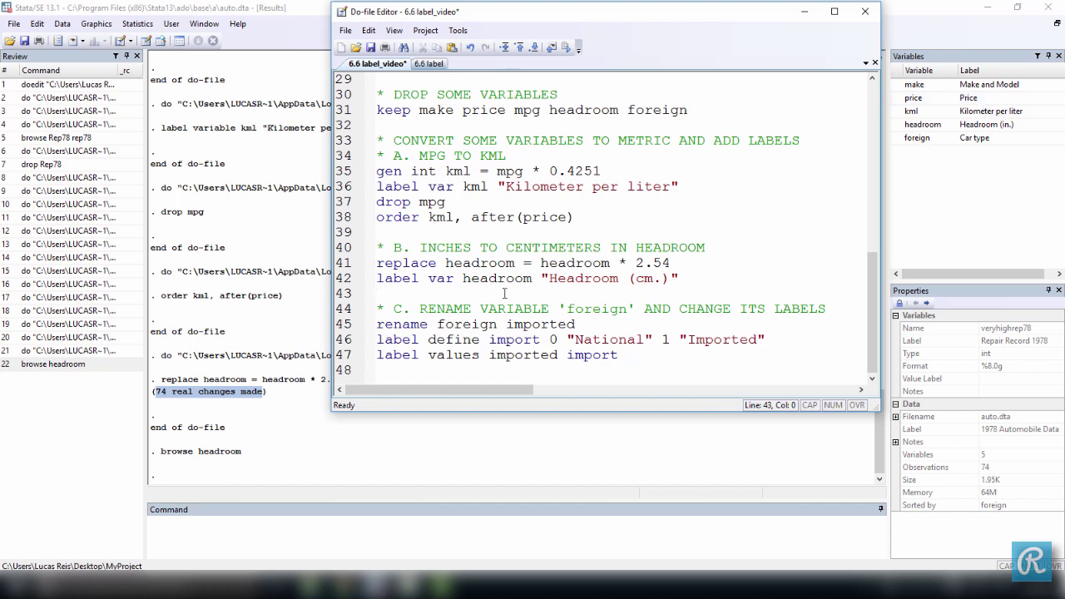
drag(377, 279, 684, 275)
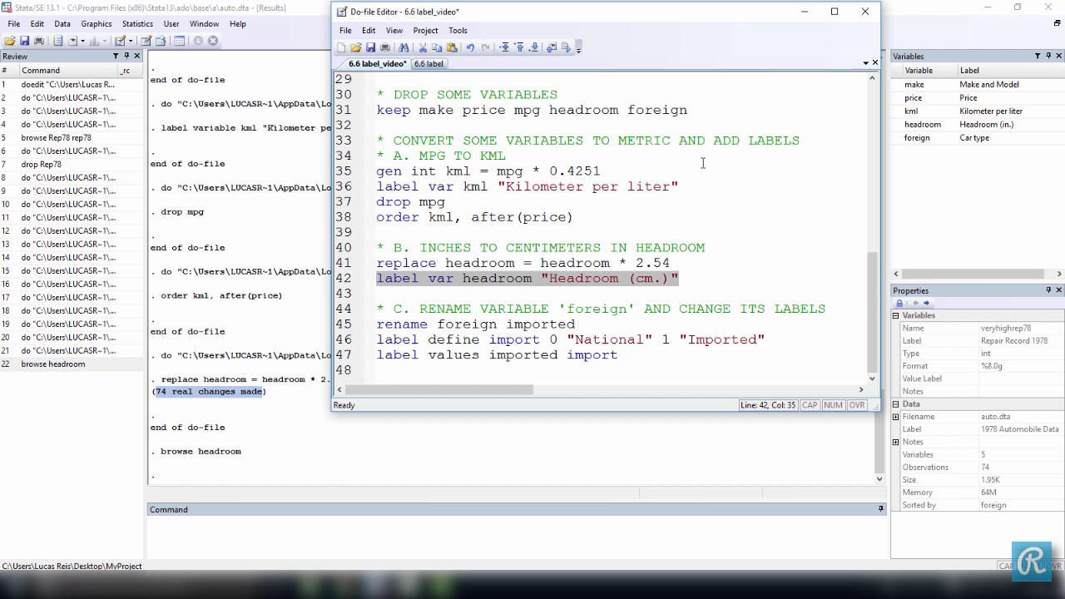
click(566, 51)
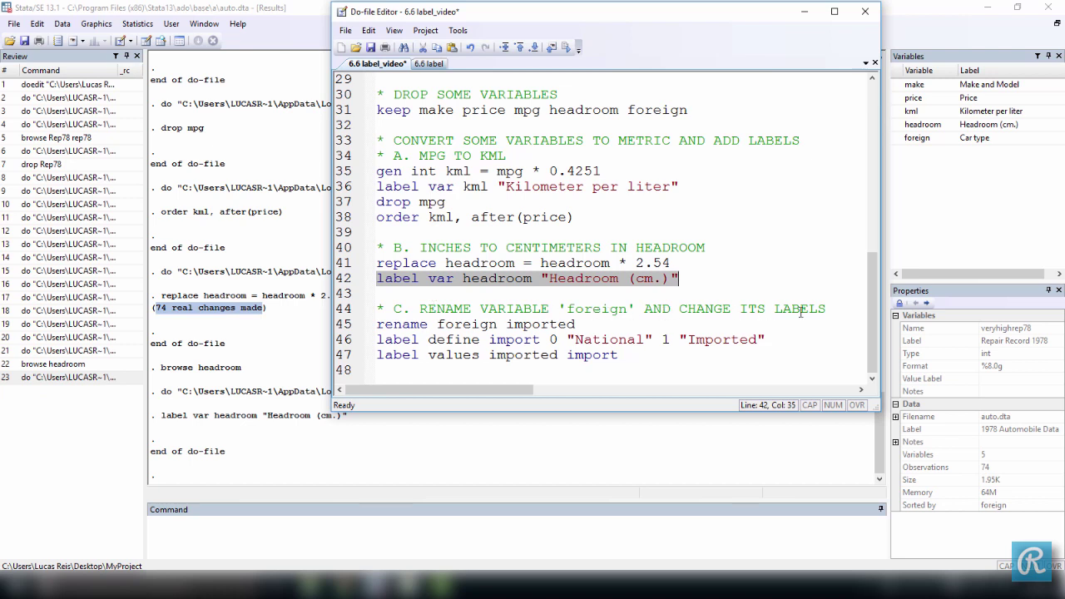
click(449, 523)
- Browse the dataset, check foreign values in rows 1 and 53, then close the browser
text(brow)
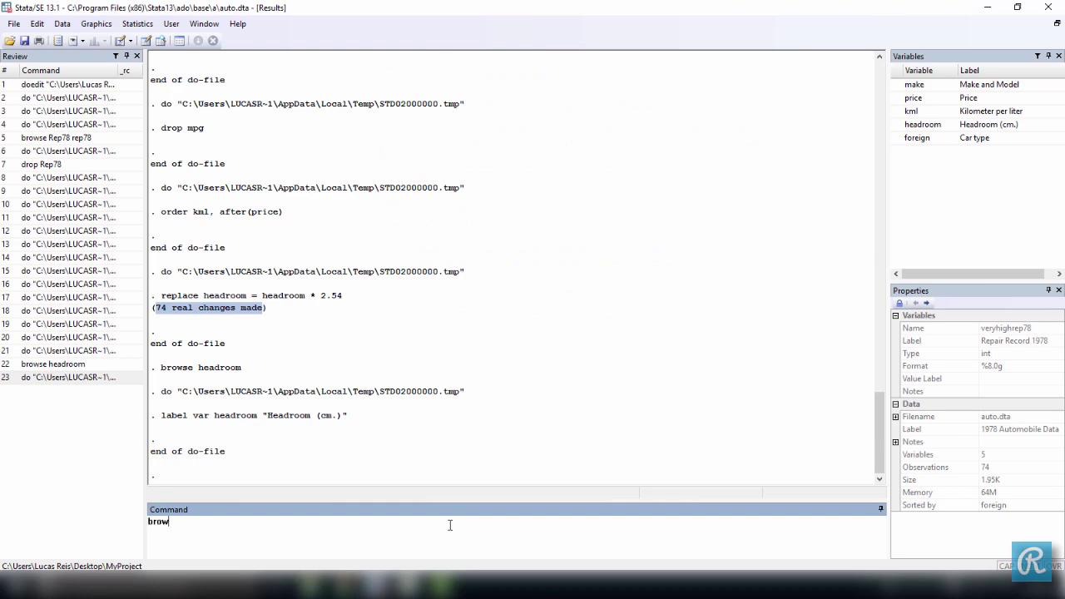
text(se)
key(Return)
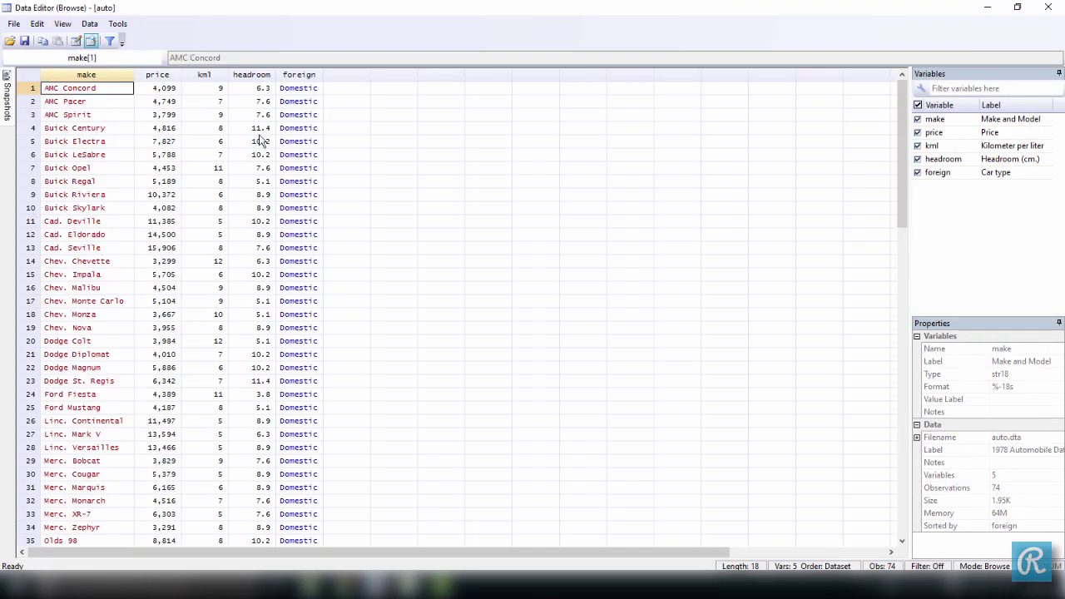
click(292, 80)
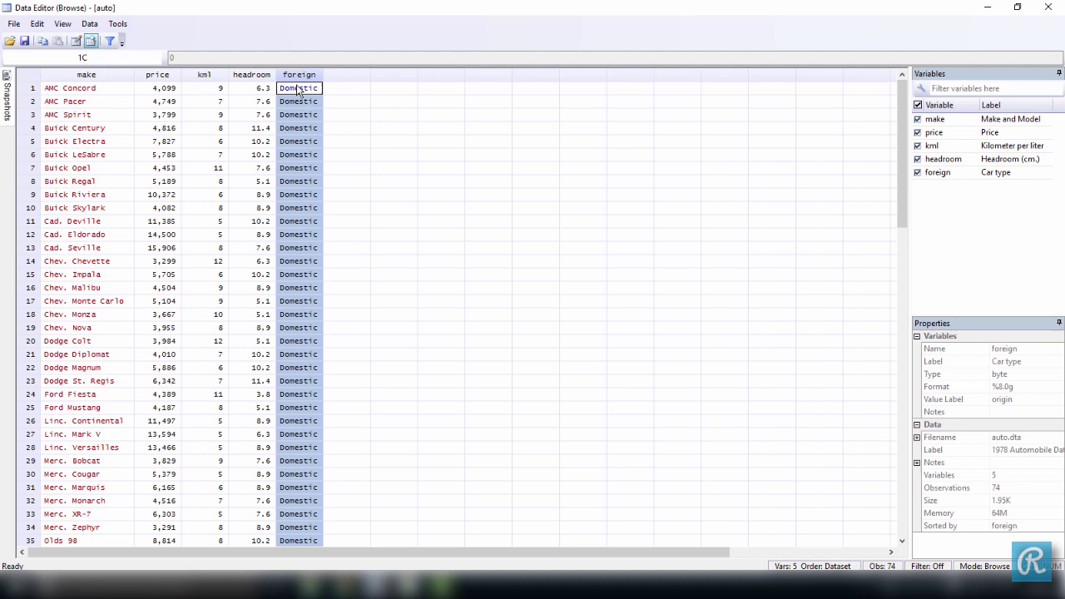
click(299, 92)
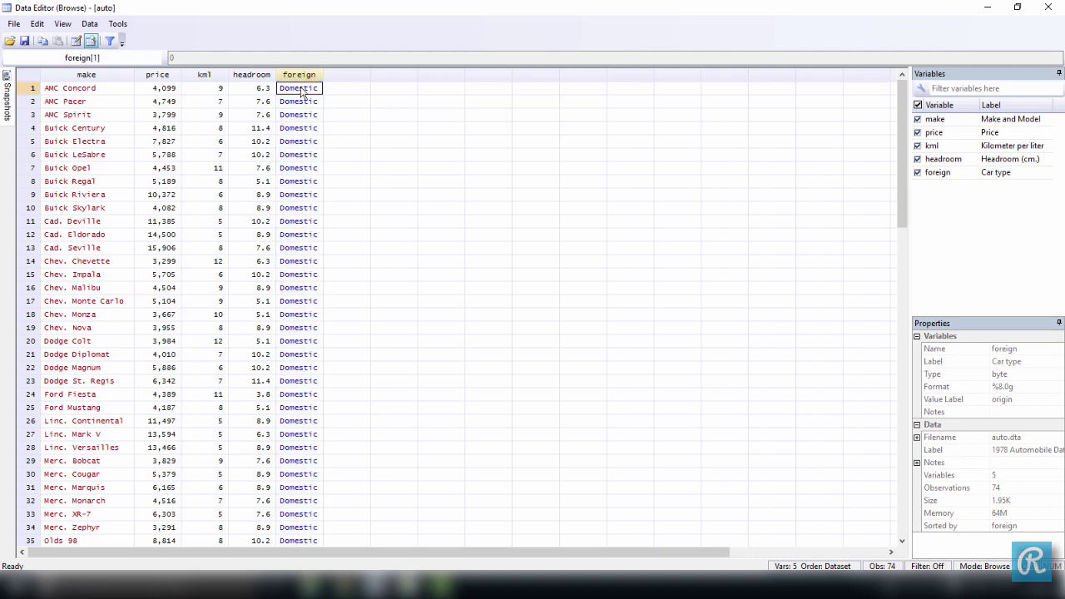
scroll(304, 274, down, 9)
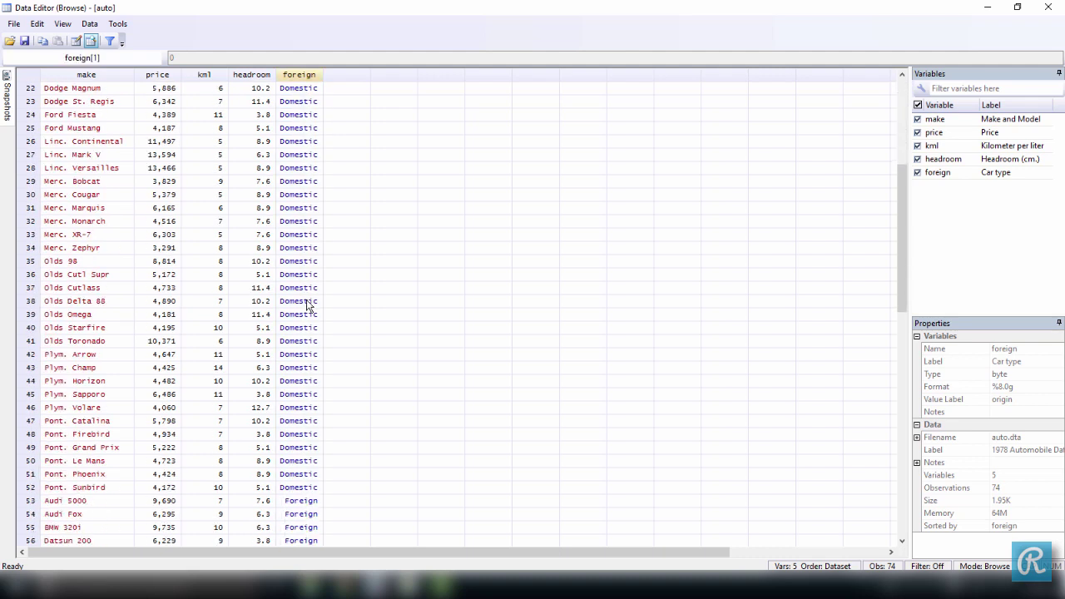
click(304, 423)
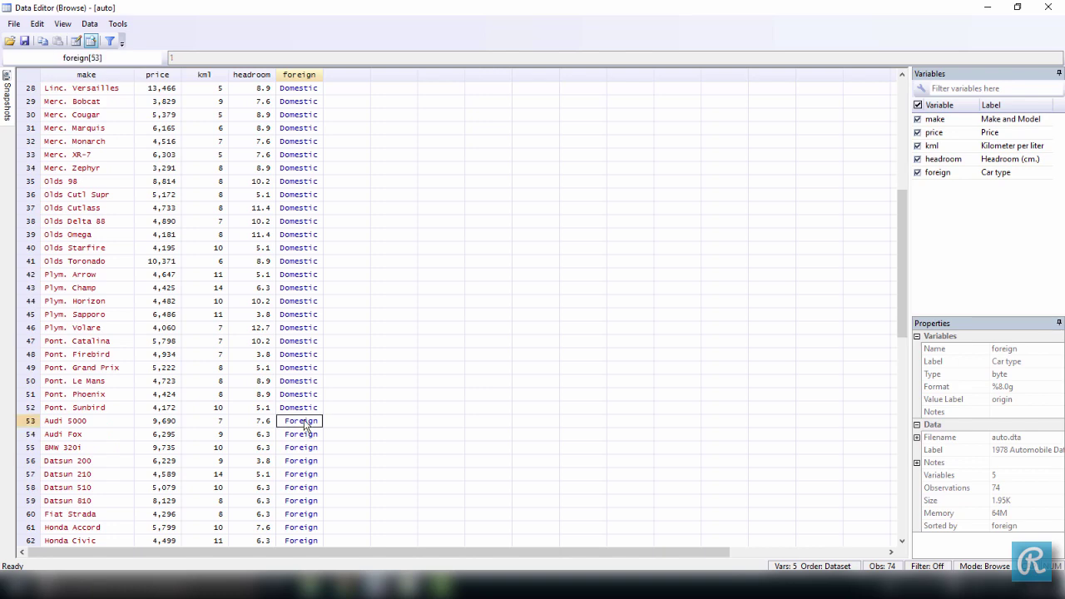
scroll(304, 423, up, 9)
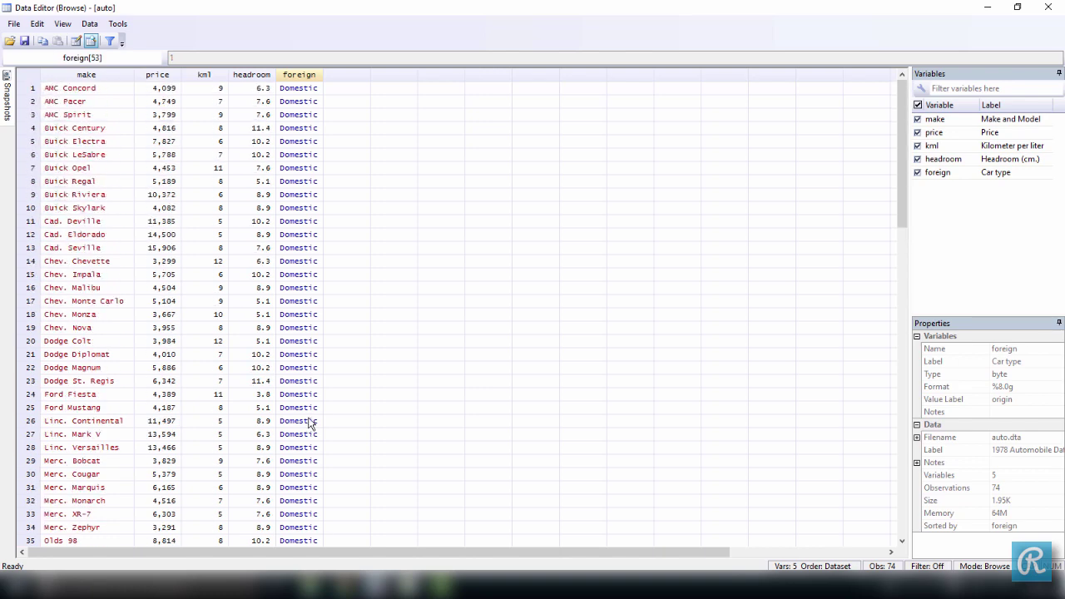
click(987, 7)
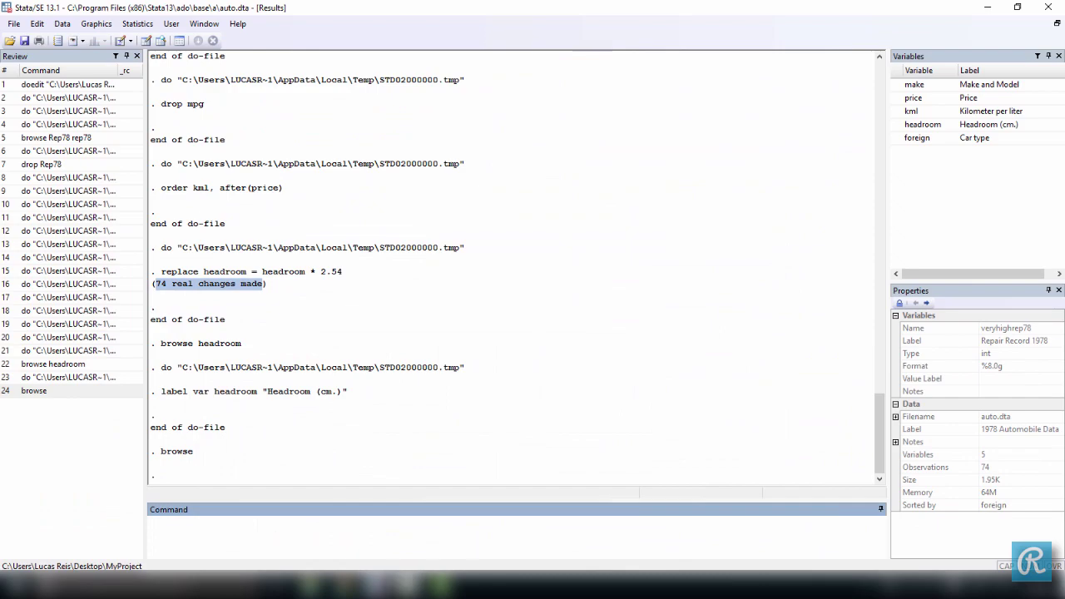
mouse_move(406, 586)
click(441, 530)
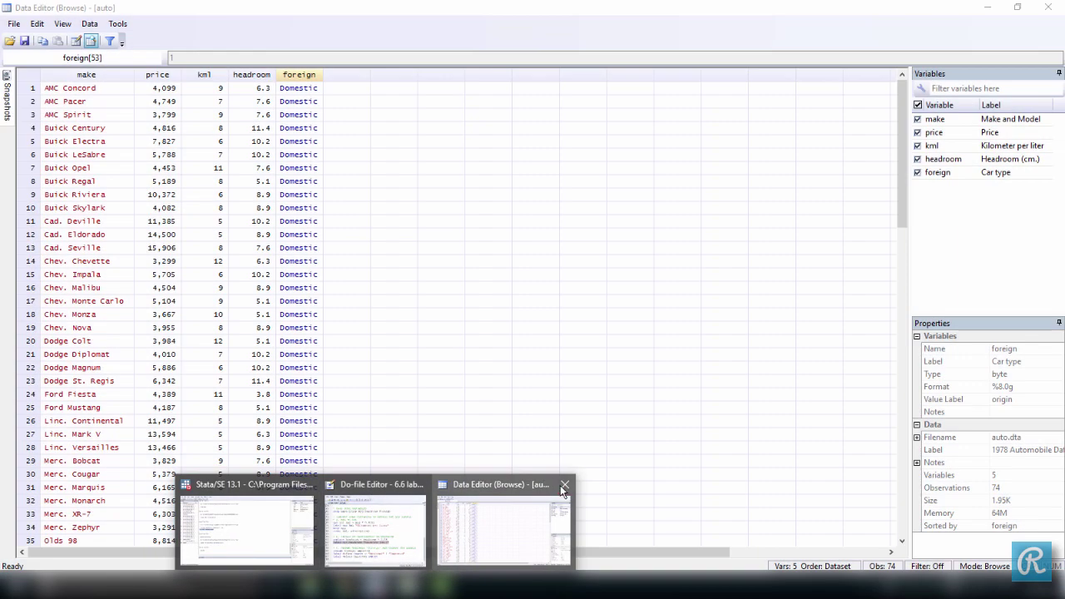
click(564, 485)
- Run line 45, rename foreign imported
click(439, 519)
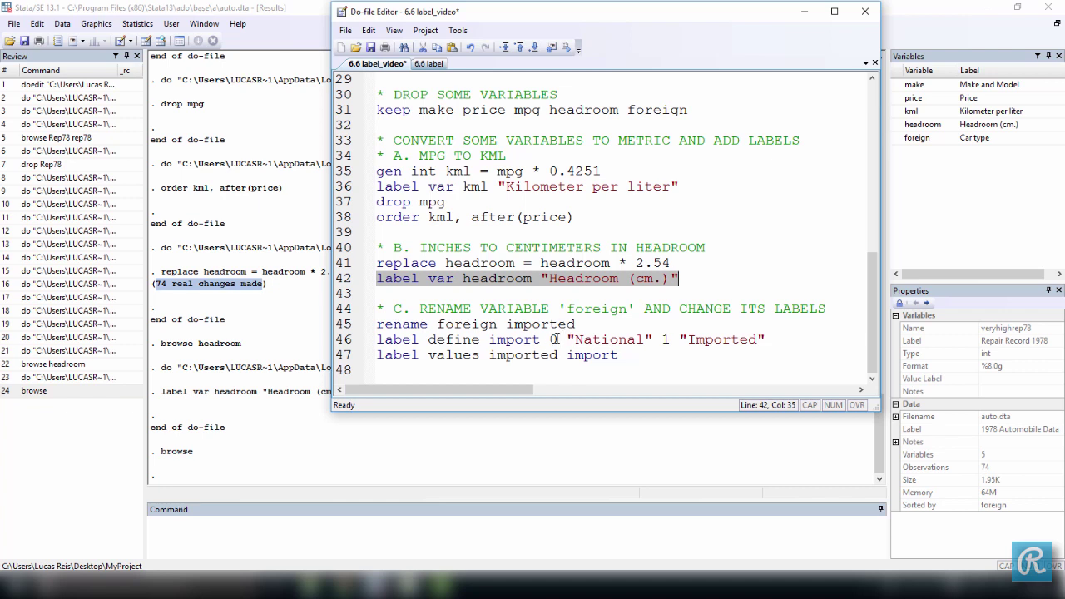
drag(378, 325, 576, 324)
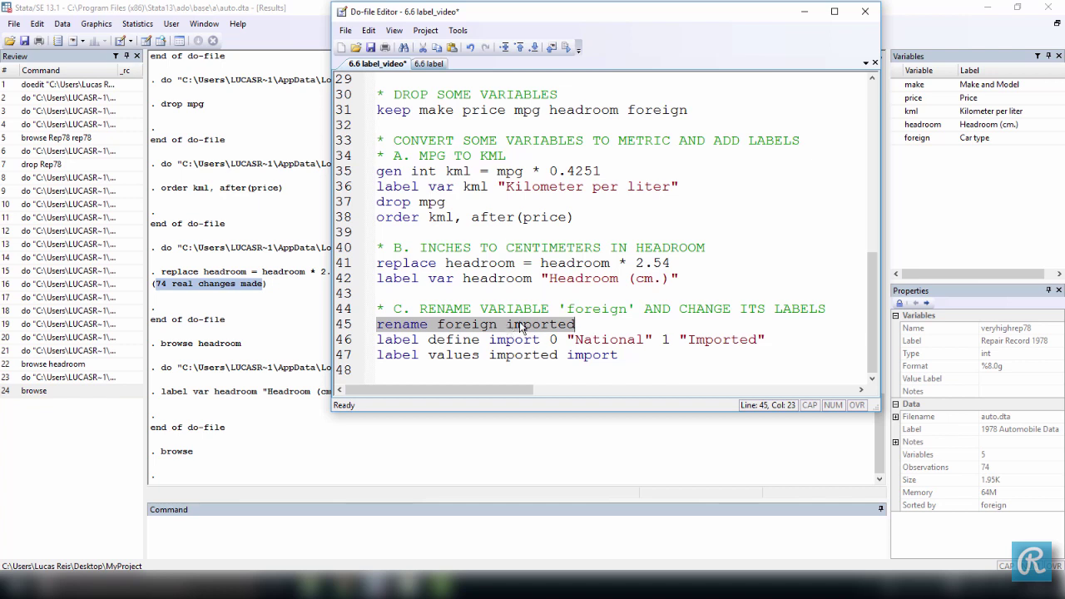
click(566, 50)
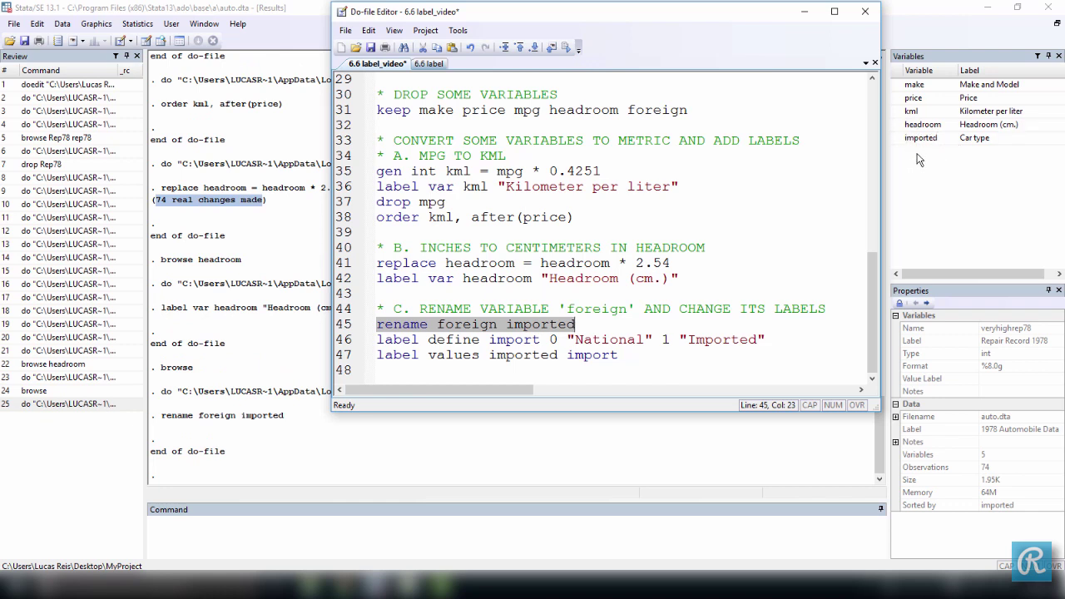
- On line 46, highlight the "National" label and place the caret inside it
click(379, 340)
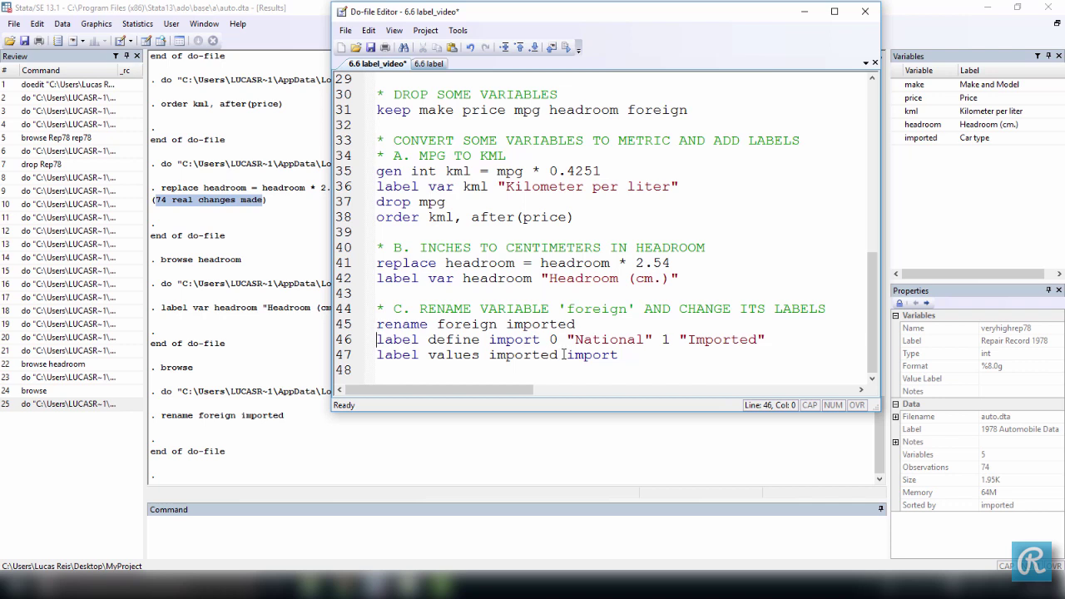
drag(569, 341, 658, 340)
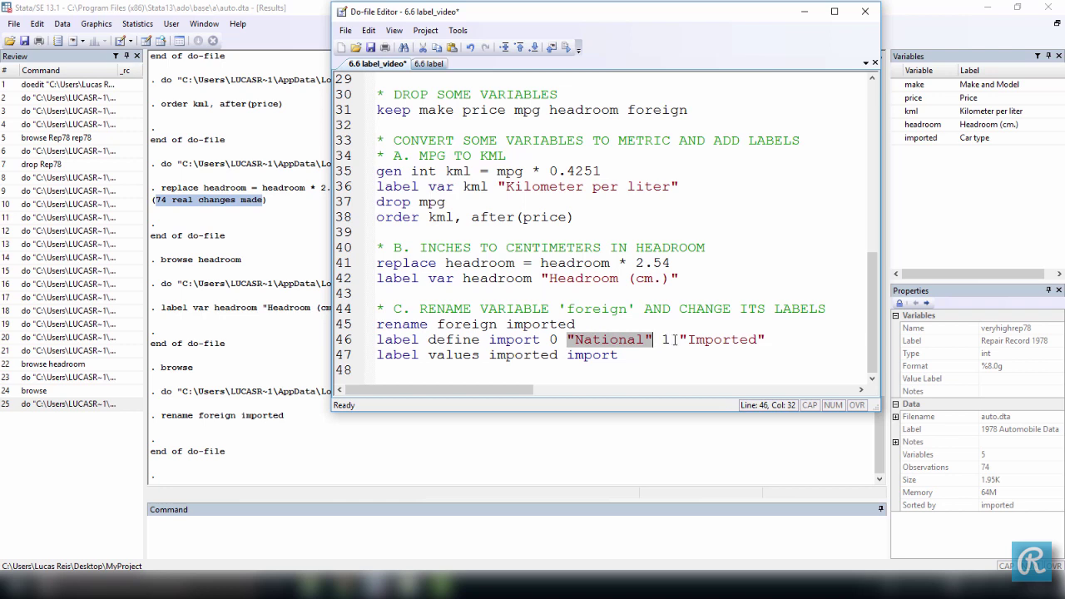
click(673, 341)
key(shift+Down)
key(Right)
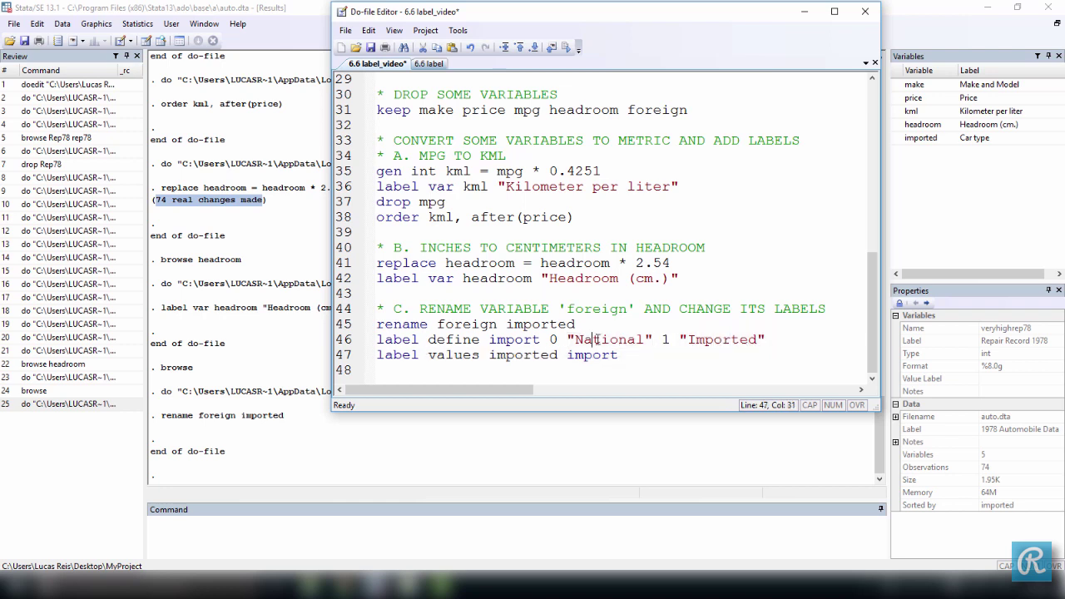
click(595, 339)
- Highlight line 46's label name import and its 0 "National" value pair
drag(380, 339, 776, 340)
click(513, 341)
click(490, 341)
click(547, 340)
double_click(553, 340)
drag(553, 339, 378, 342)
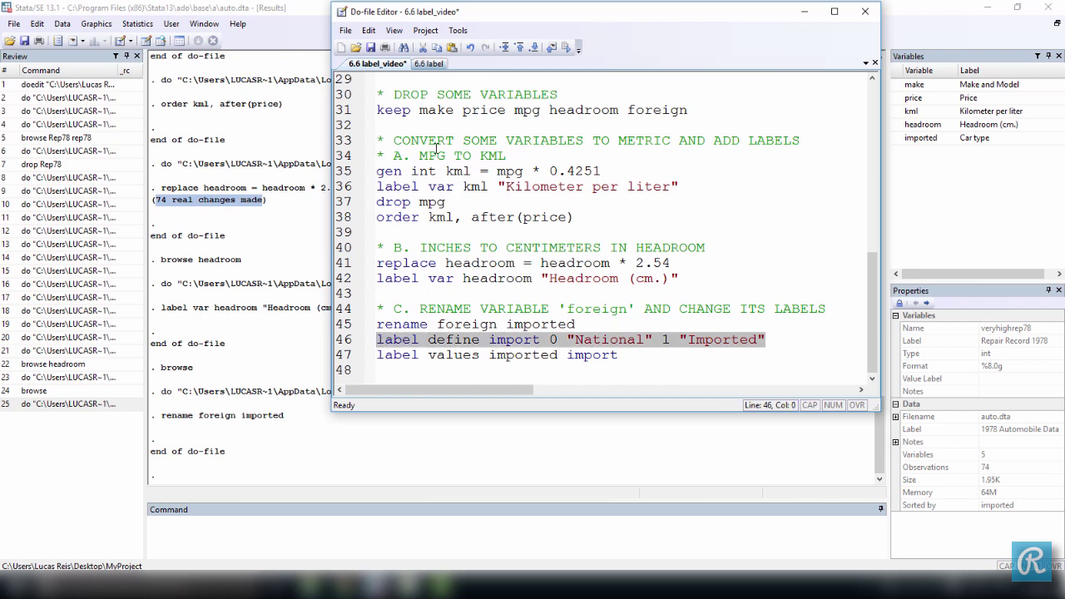
- Run the label define line, then highlight its name import and pairs 0 National 1 Imported
click(565, 48)
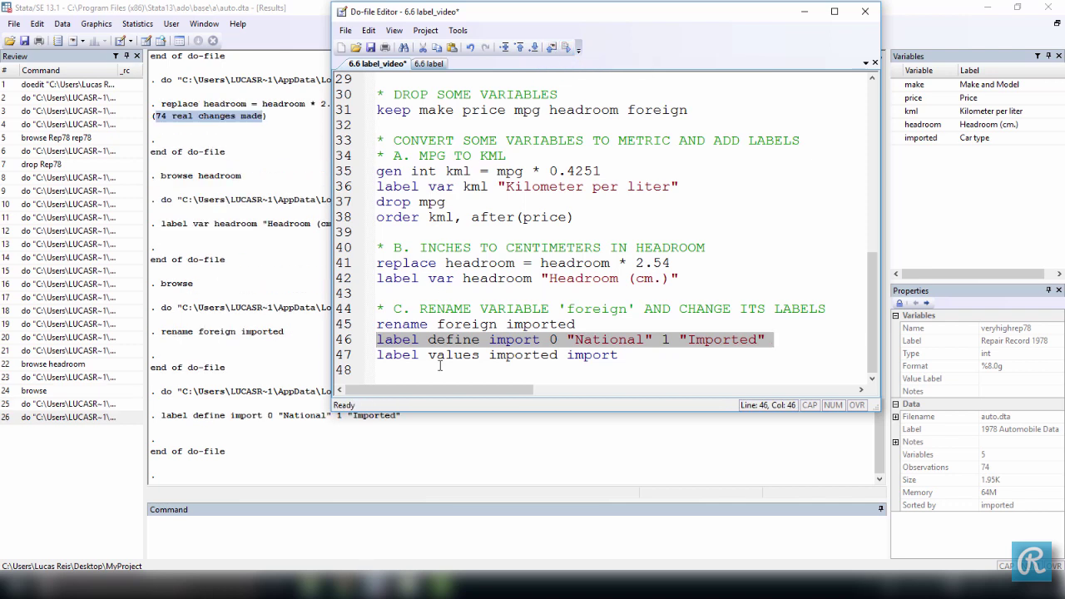
click(487, 341)
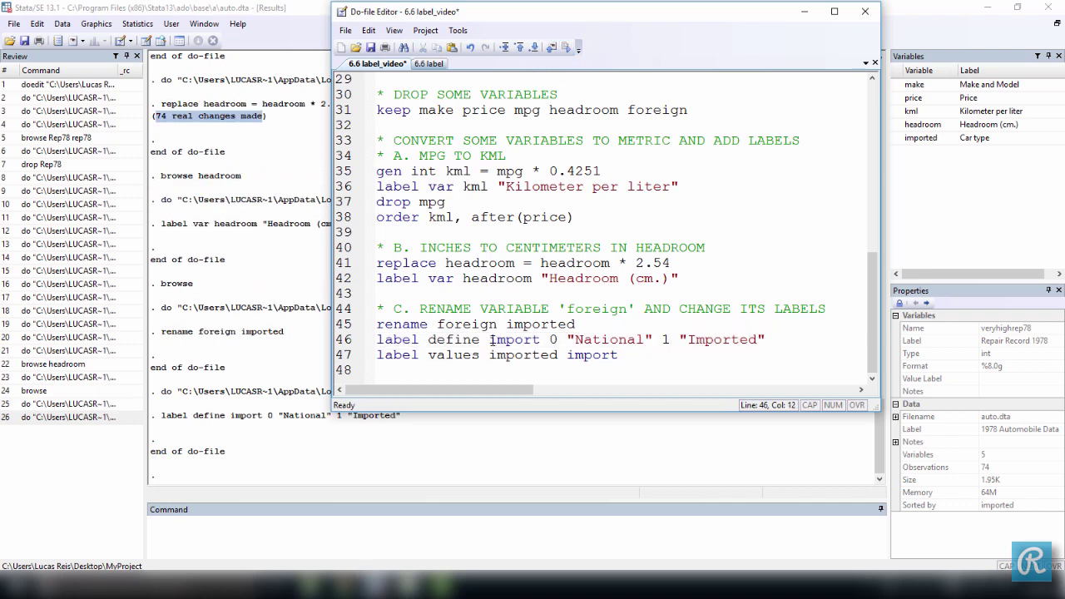
drag(489, 341, 540, 341)
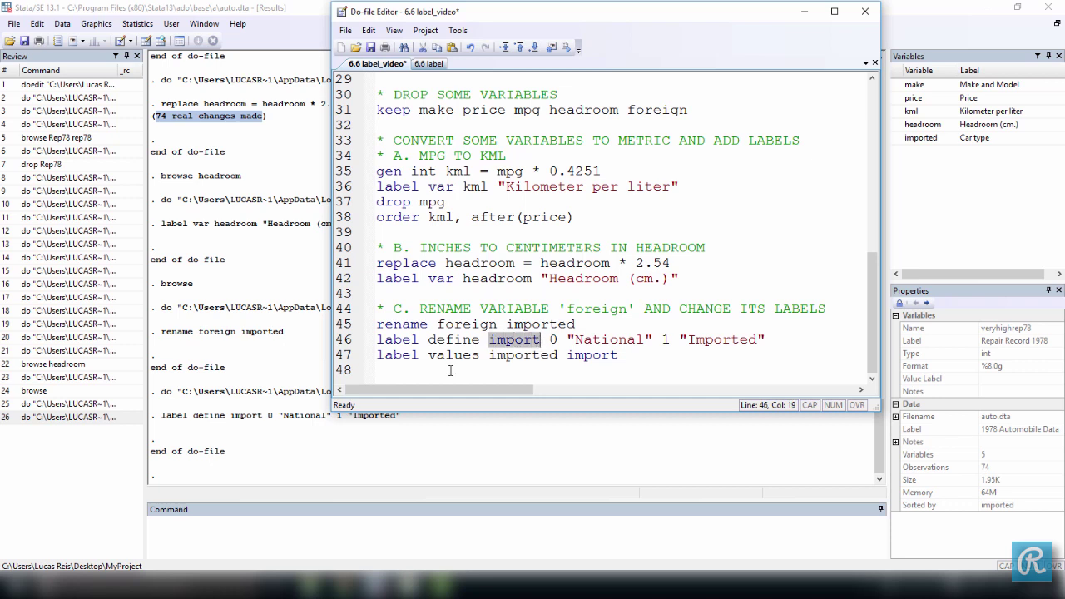
click(508, 343)
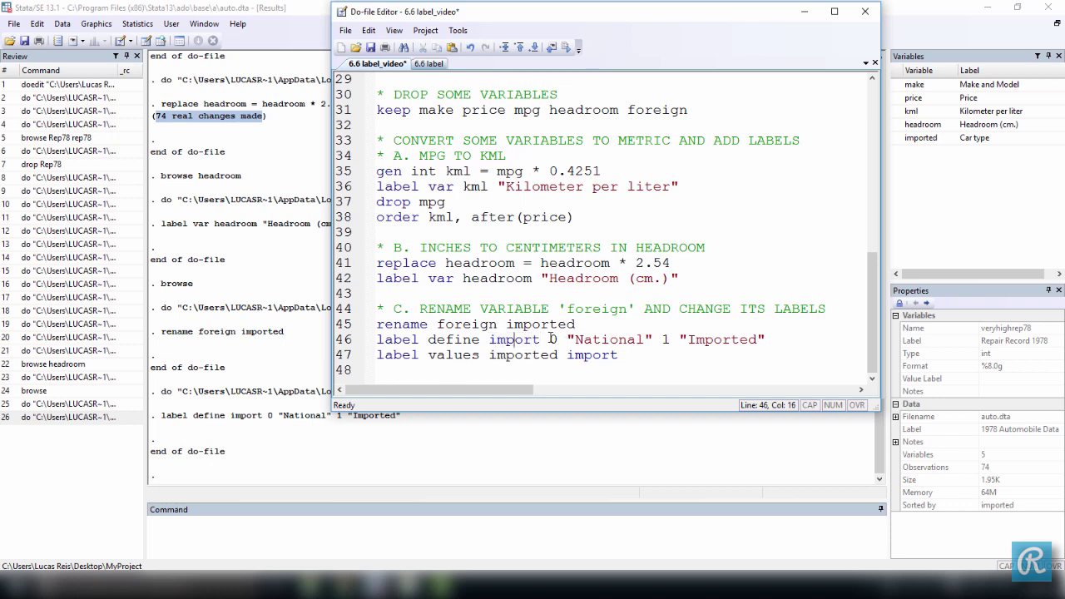
drag(550, 340, 764, 343)
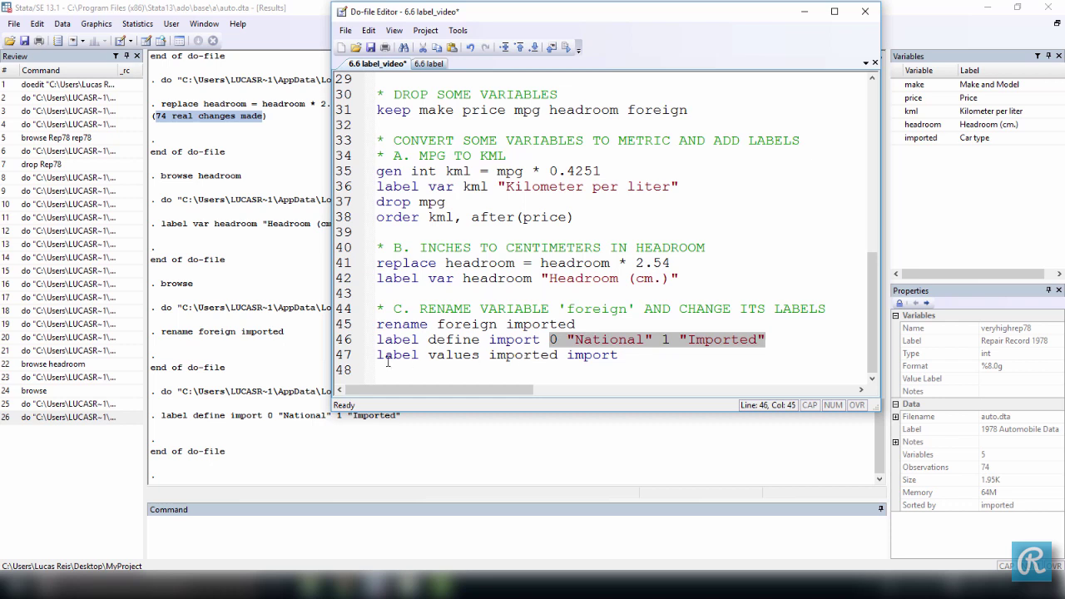
- Highlight the label values command on line 47 and its import label, then select the whole line
drag(379, 357, 558, 356)
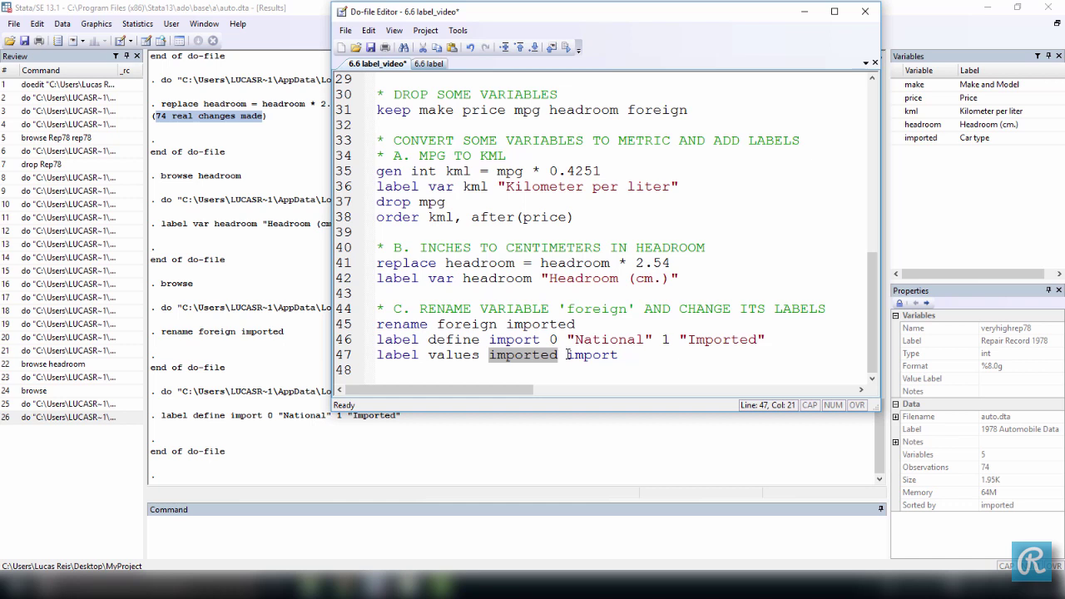
drag(567, 356, 622, 364)
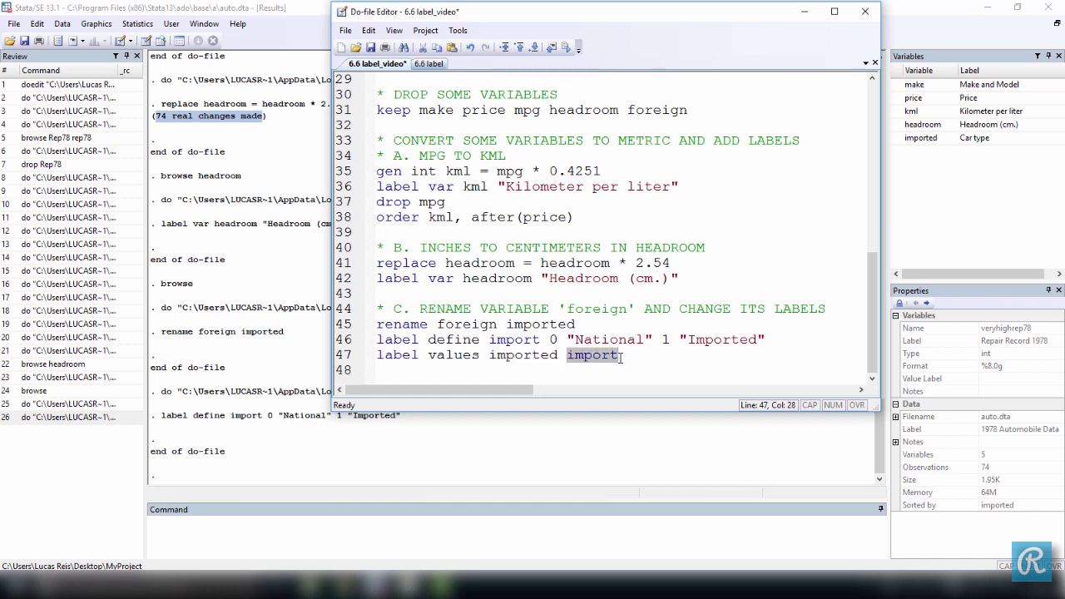
click(621, 357)
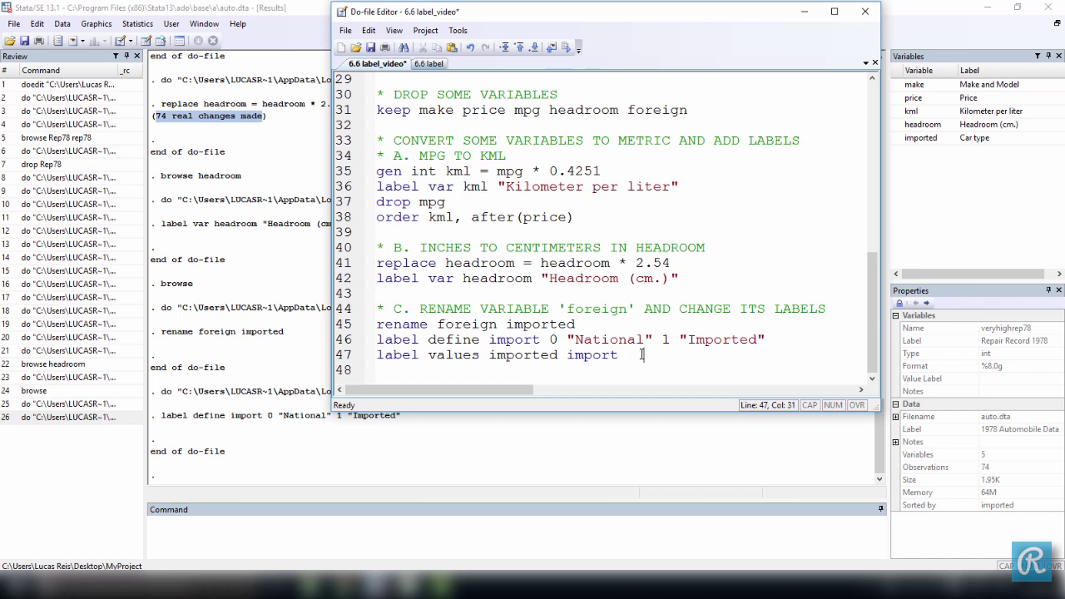
drag(643, 355, 377, 354)
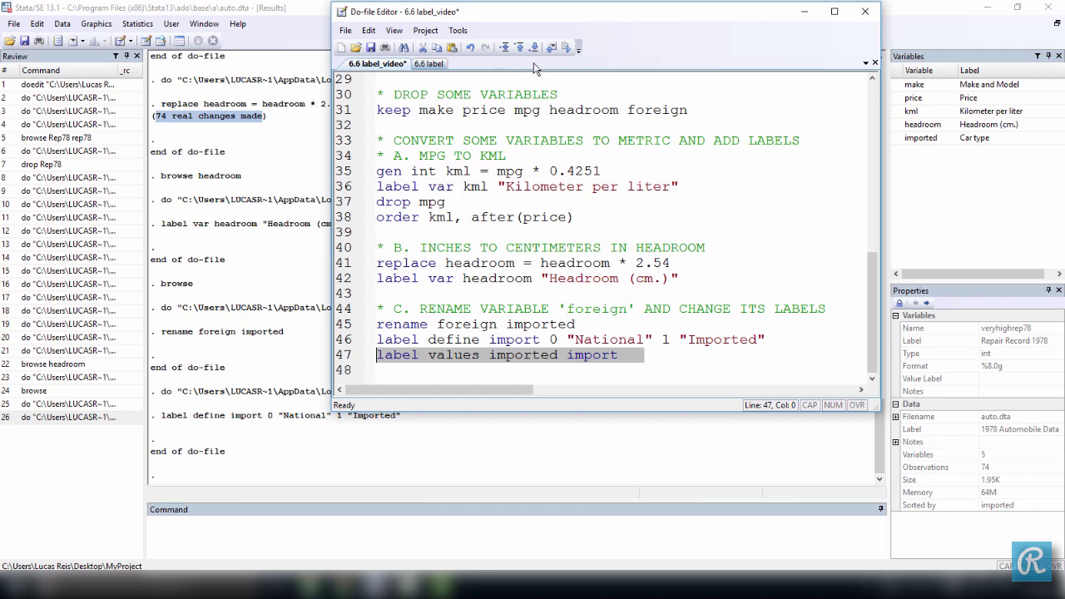
- Run the label values line, then enter 'browse imported' in the main window's Command box
click(559, 50)
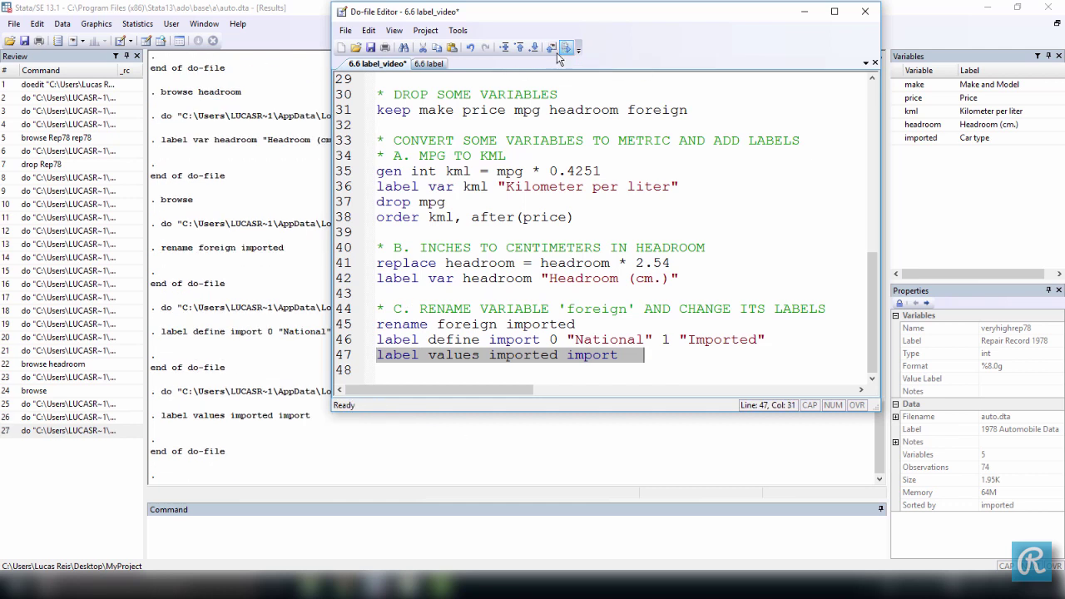
click(405, 537)
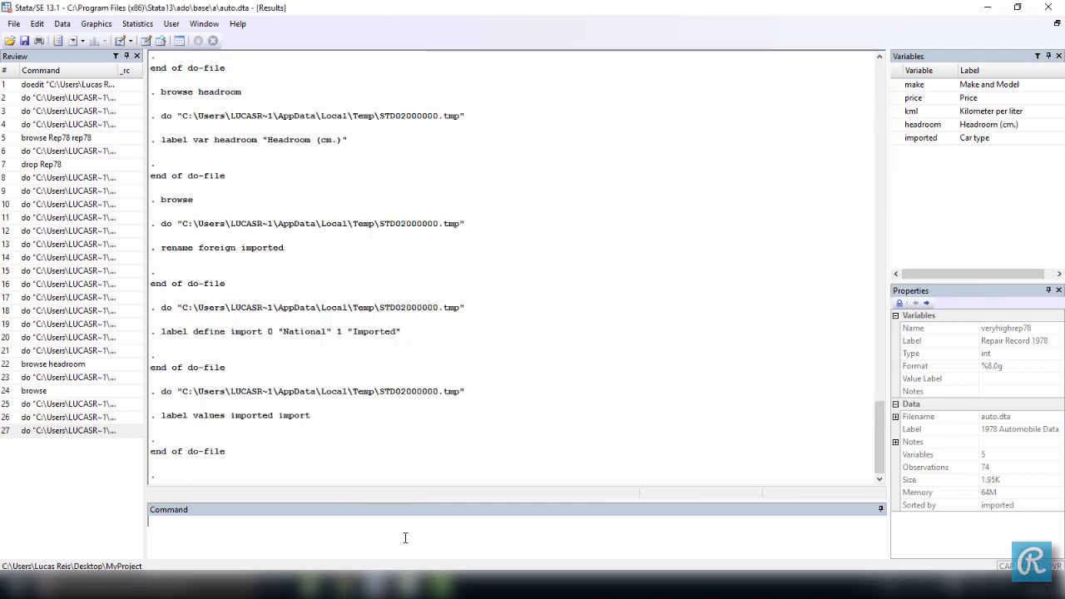
text(brow)
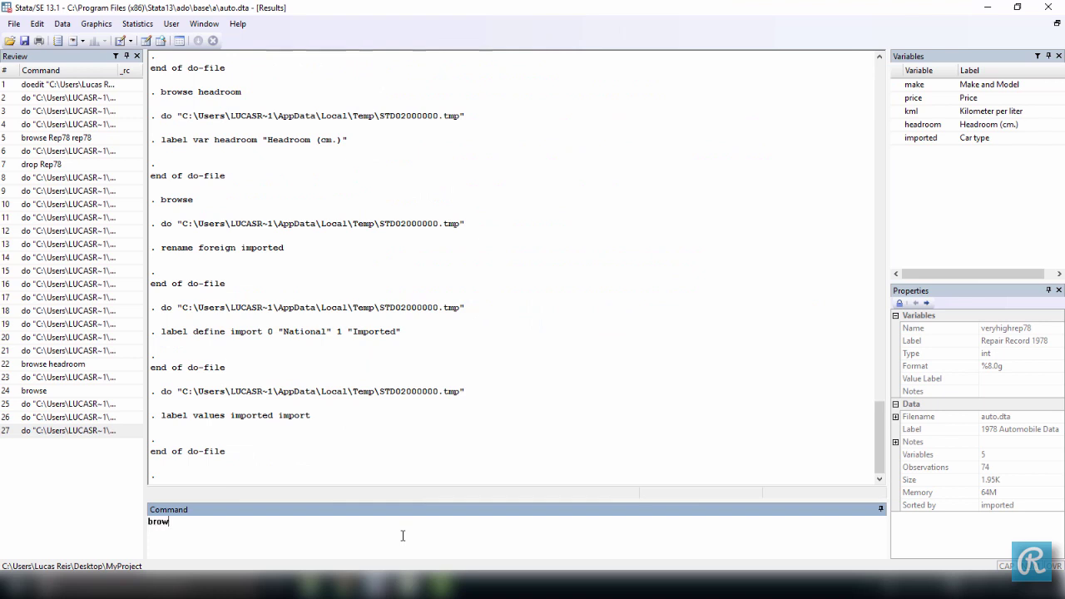
text(se import)
key(BackSpace)
key(BackSpace)
key(BackSpace)
text(orted)
key(Return)
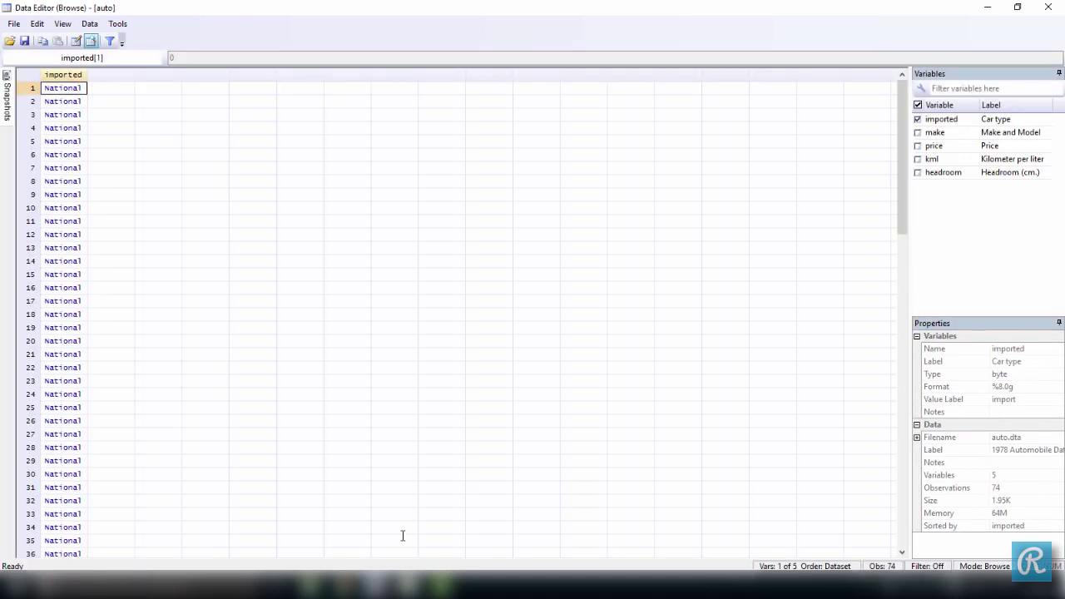
- Check that early rows read National and row 53 reads Imported, then close the browser
click(65, 102)
click(65, 128)
scroll(69, 333, down, 13)
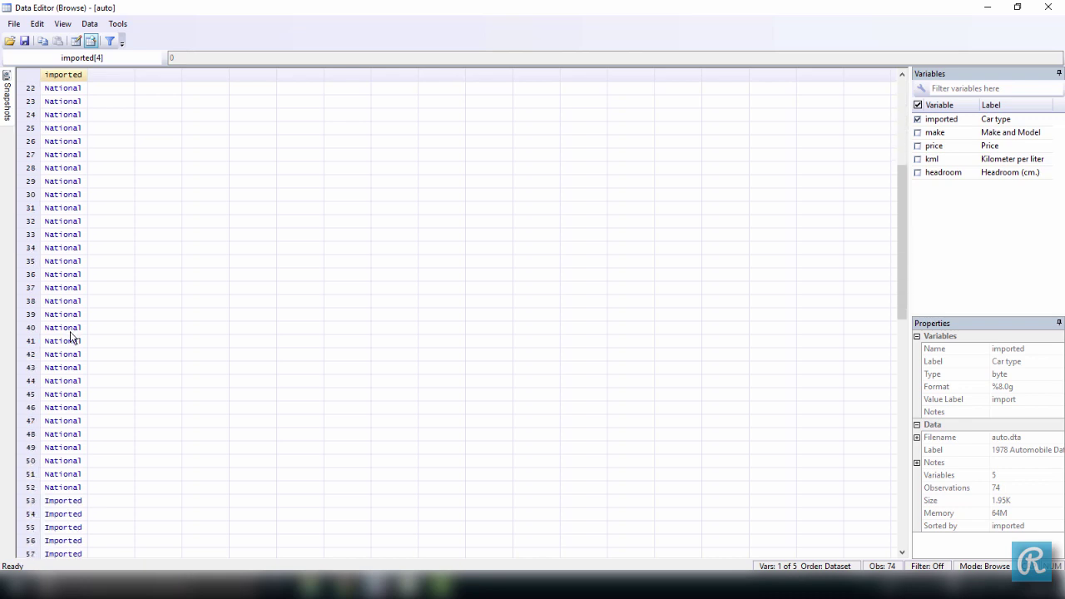
click(67, 264)
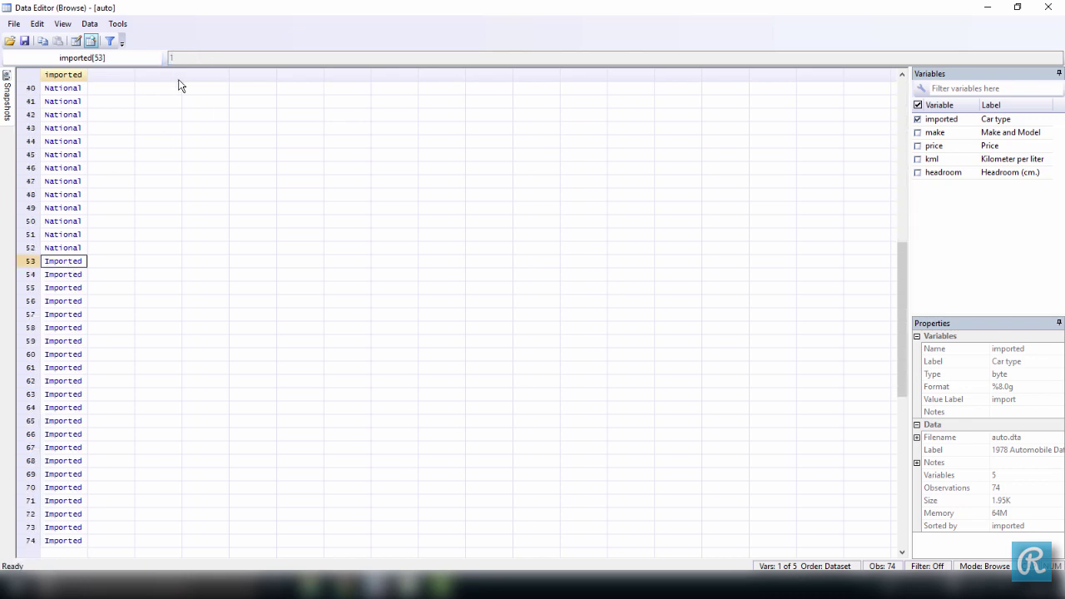
click(1041, 10)
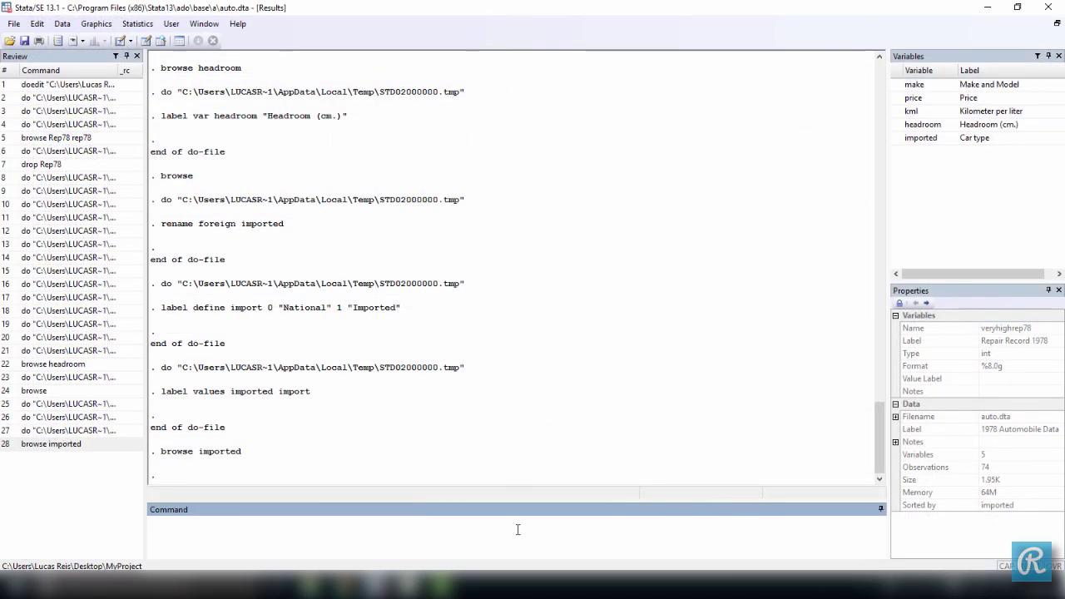
- Open help for label and highlight its label variable, define and values syntax
text(help label)
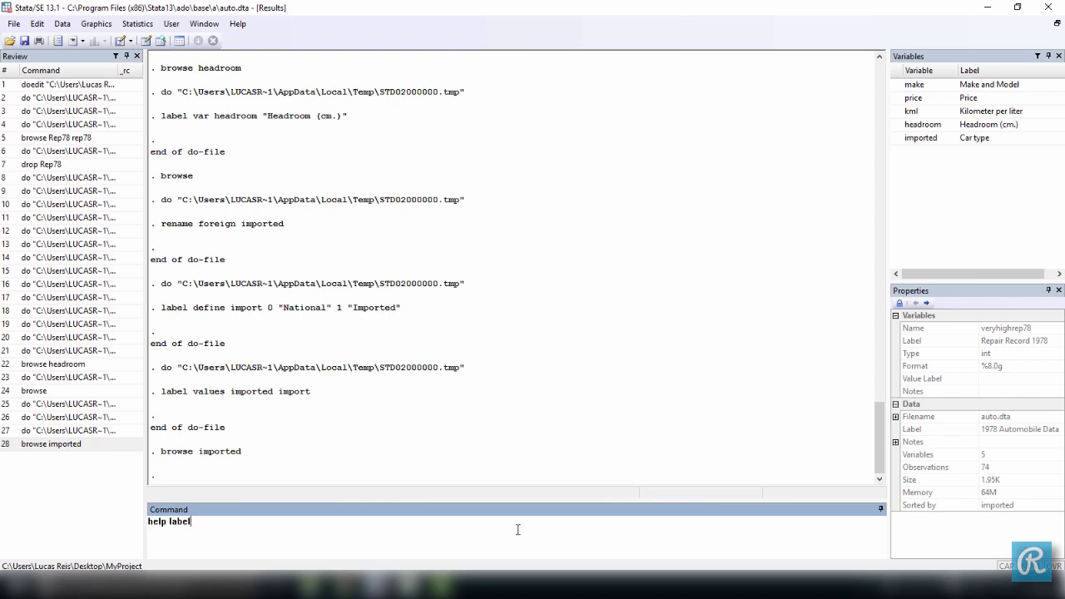
key(Return)
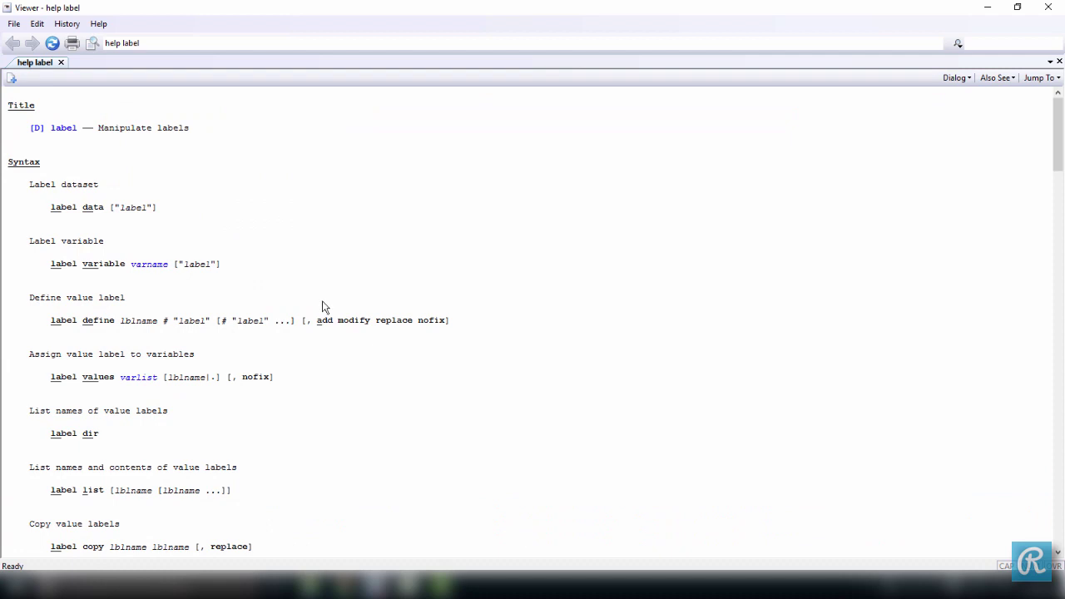
drag(28, 246, 233, 275)
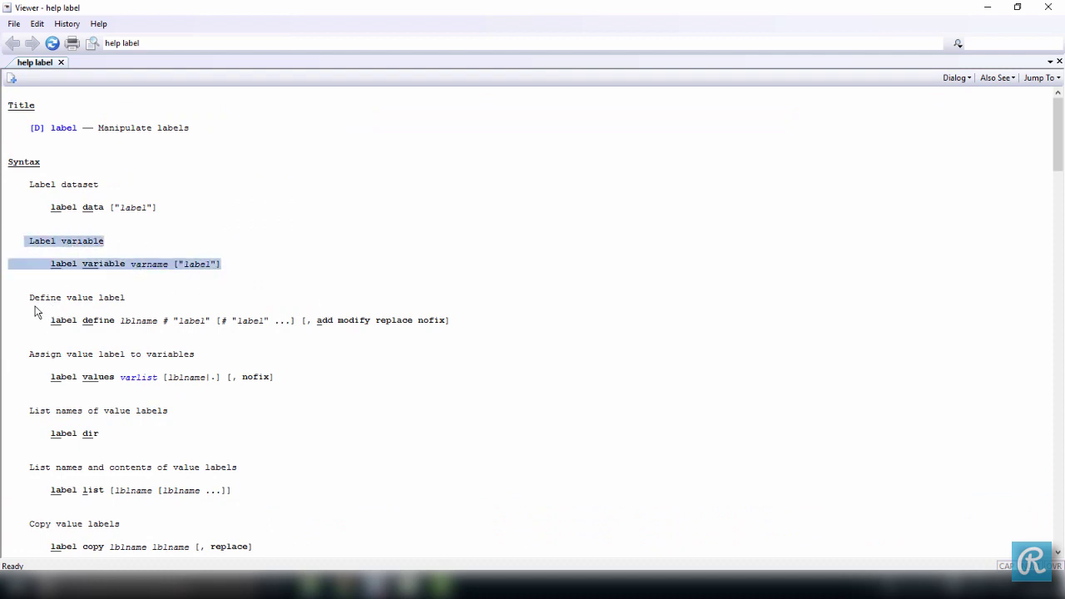
drag(30, 302, 457, 337)
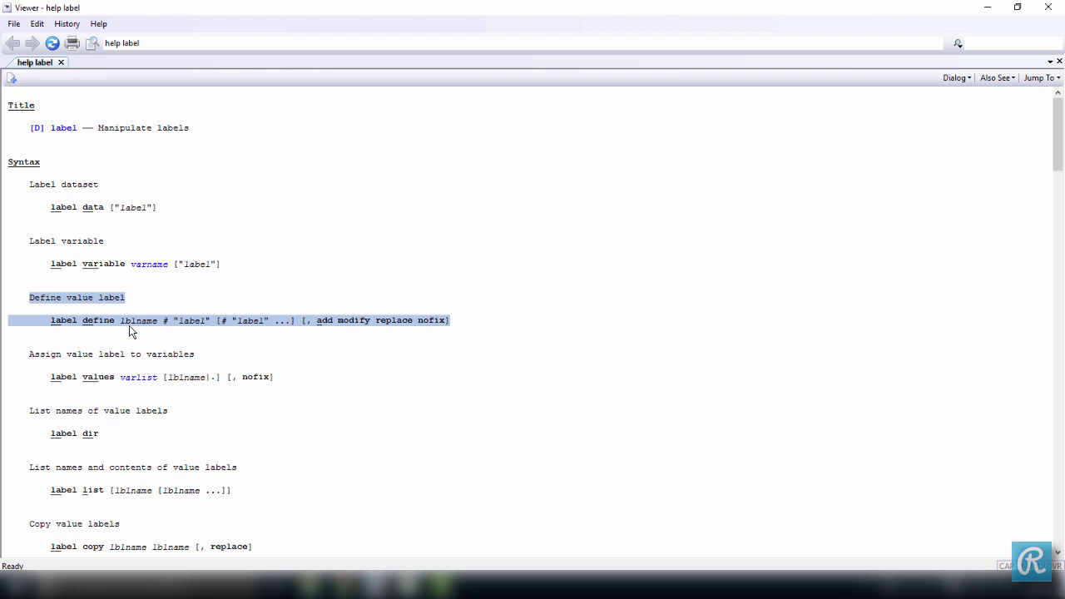
click(20, 358)
drag(20, 358, 285, 391)
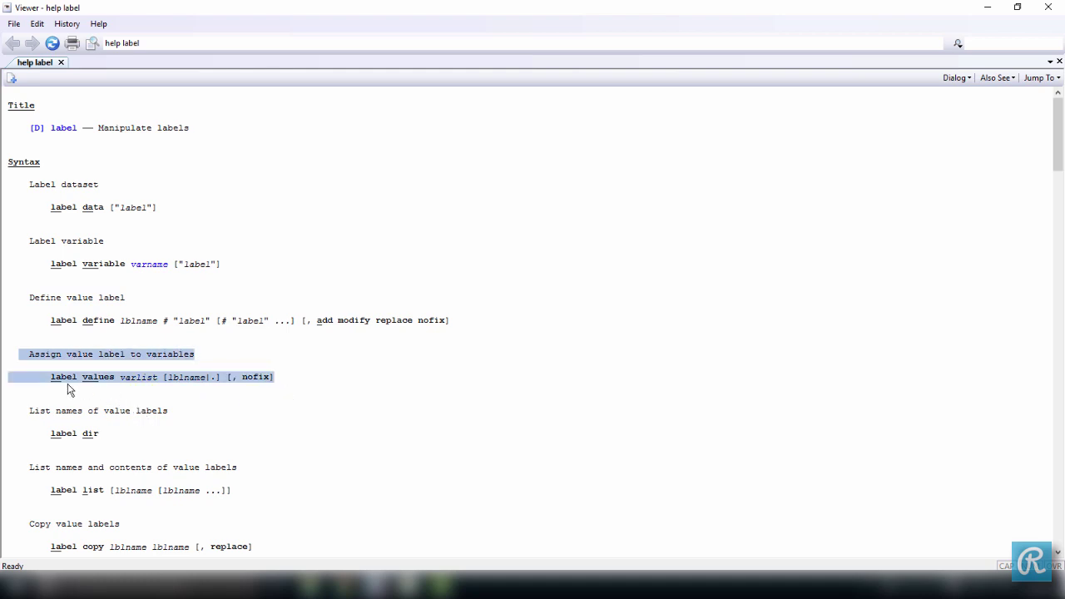
click(167, 235)
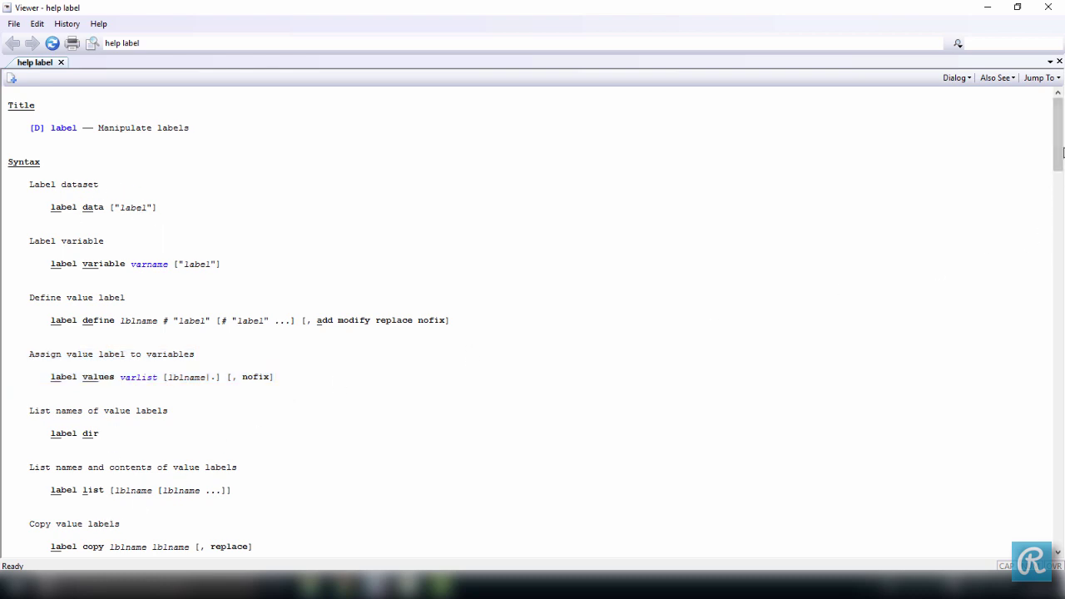
- Go to the Examples section of the label help page and scroll through it
drag(1057, 170, 1062, 208)
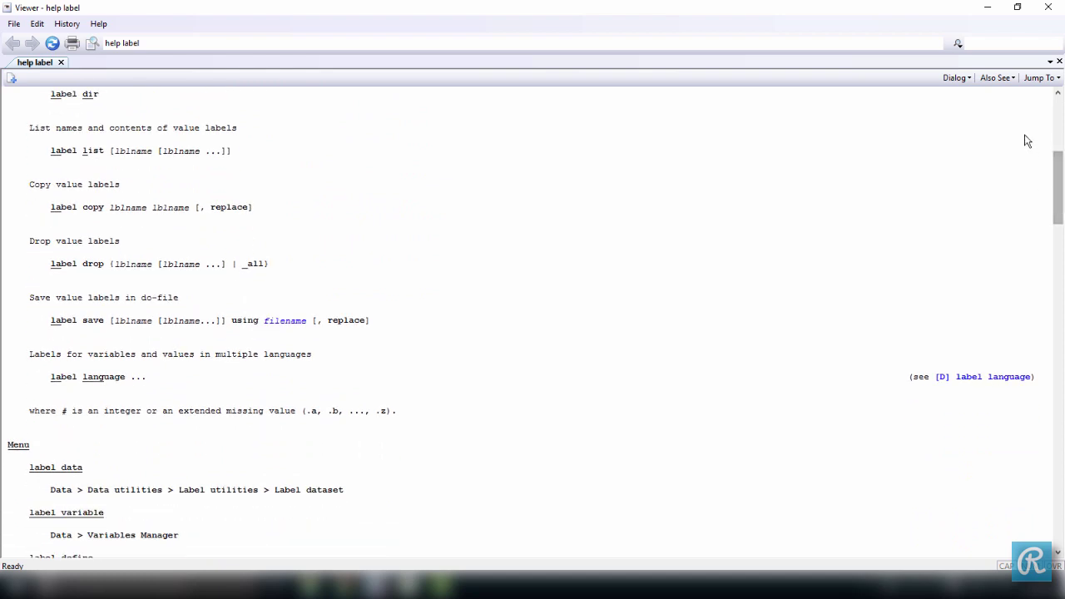
click(1040, 77)
click(1022, 184)
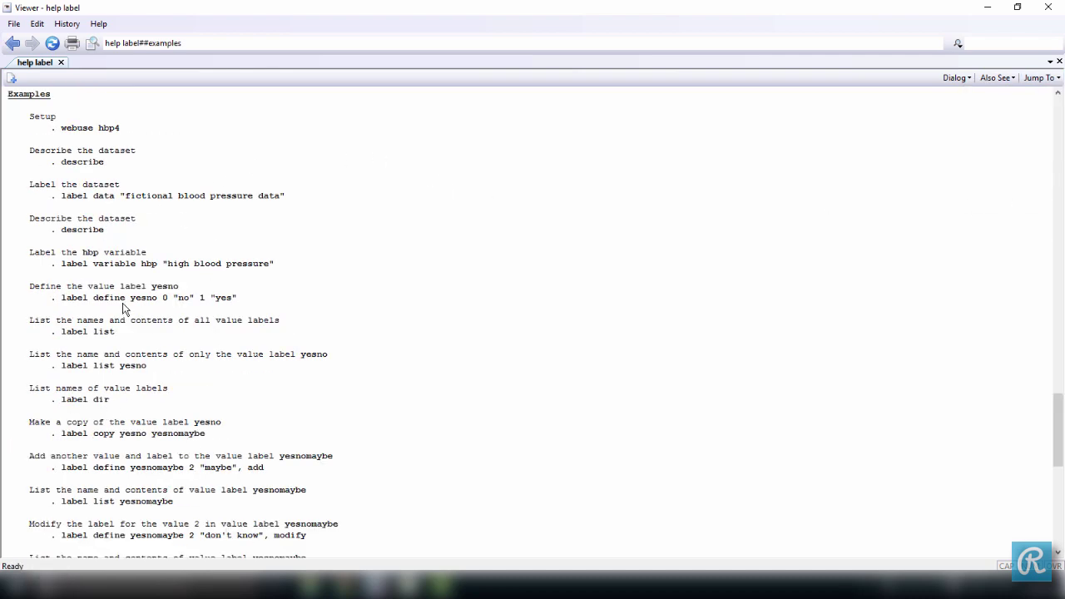
scroll(125, 308, down, 7)
scroll(121, 308, down, 8)
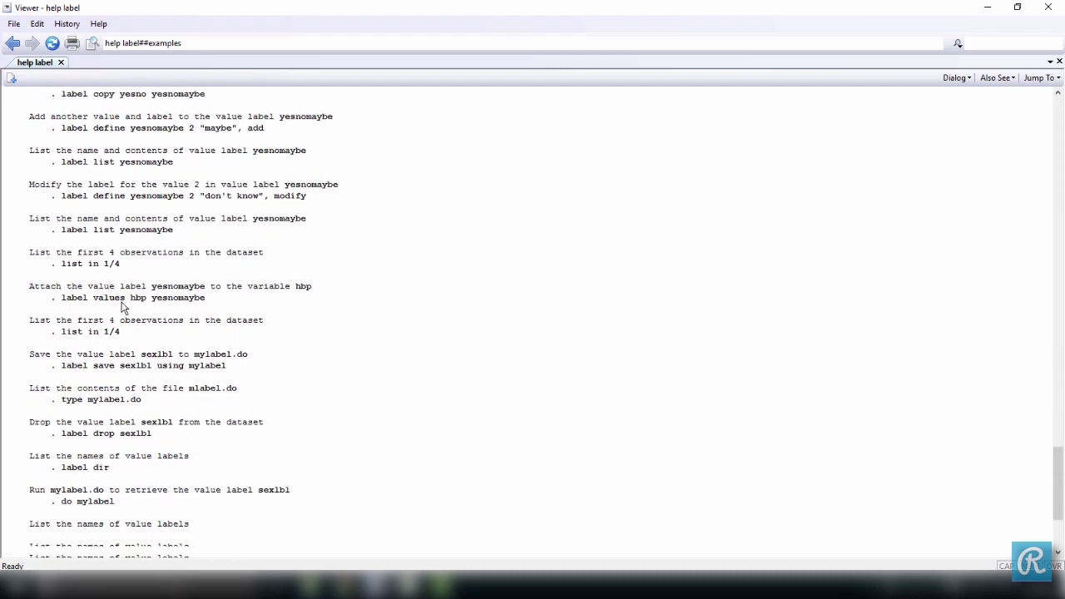